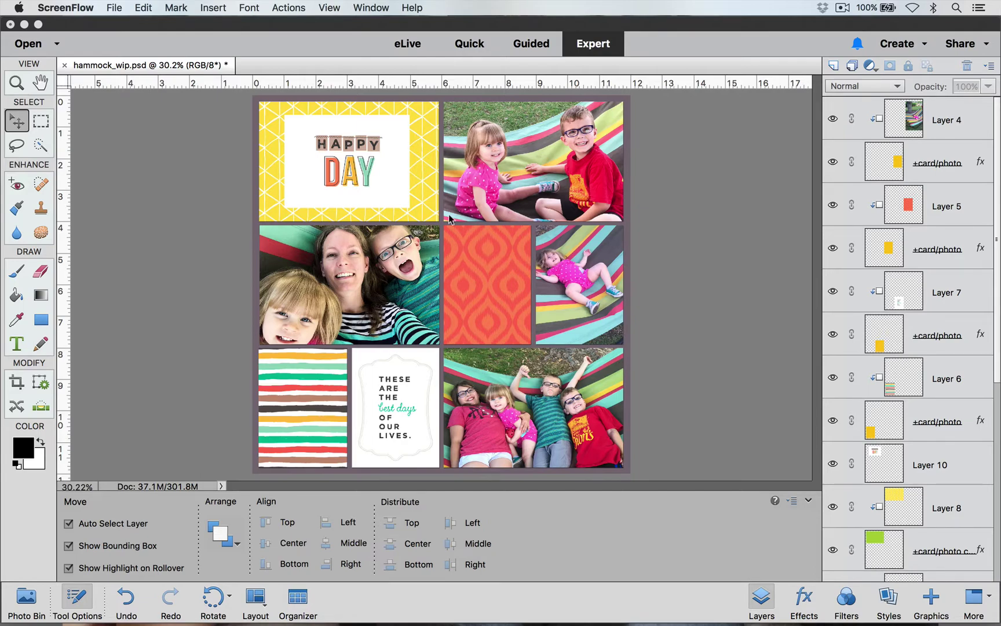
Select the white Happy Day card layer, Layer 10, and activate the Brush tool
click(294, 139)
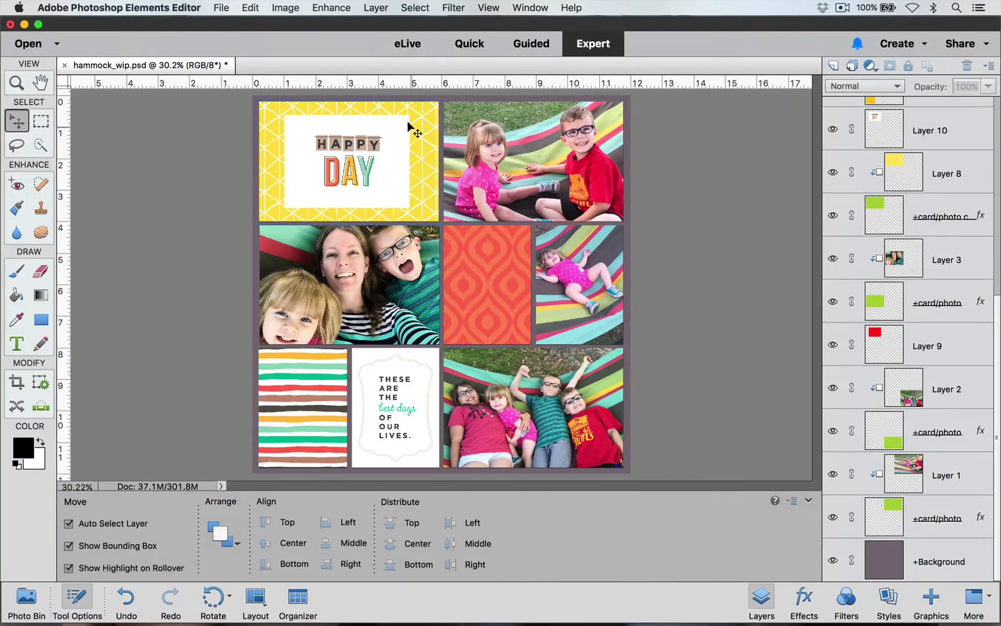
click(405, 128)
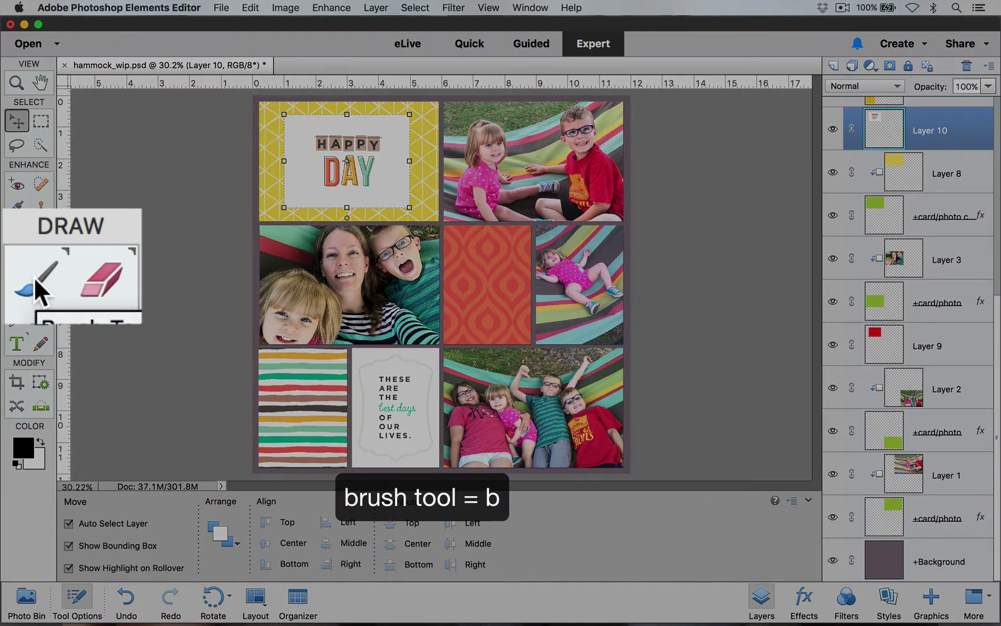
click(17, 273)
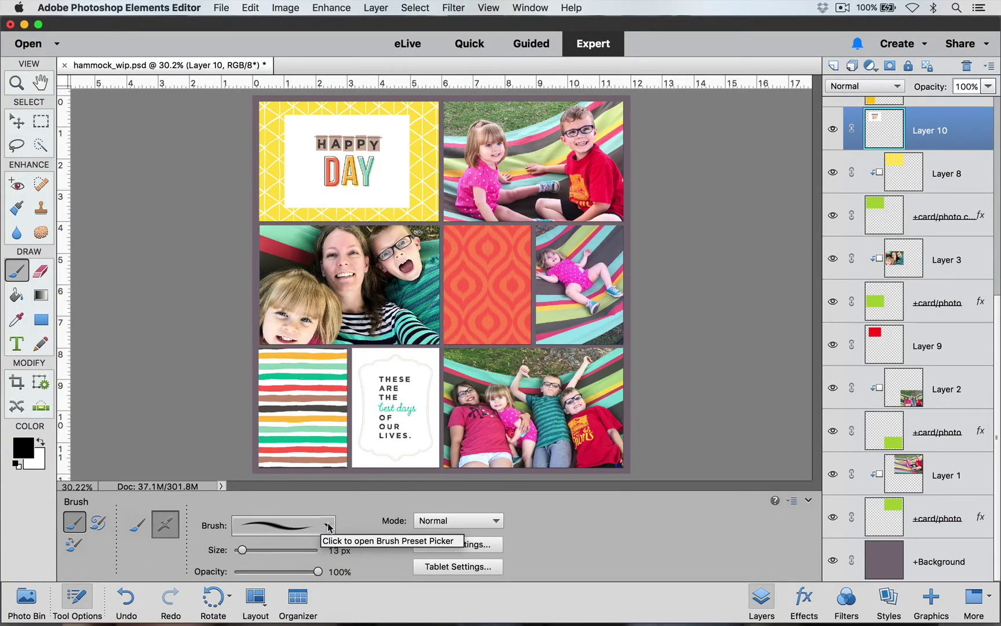
Load the brush set bh_adventureawaits_brushes_01.abr from the Brushes folder of the Adventure Awaits kit in DPL Class
click(328, 527)
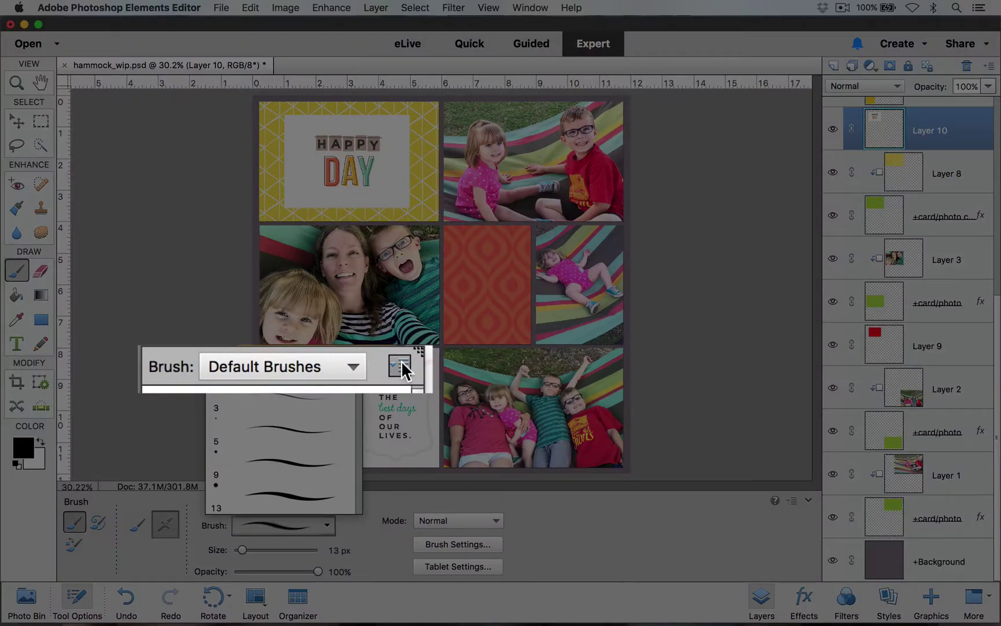
click(400, 367)
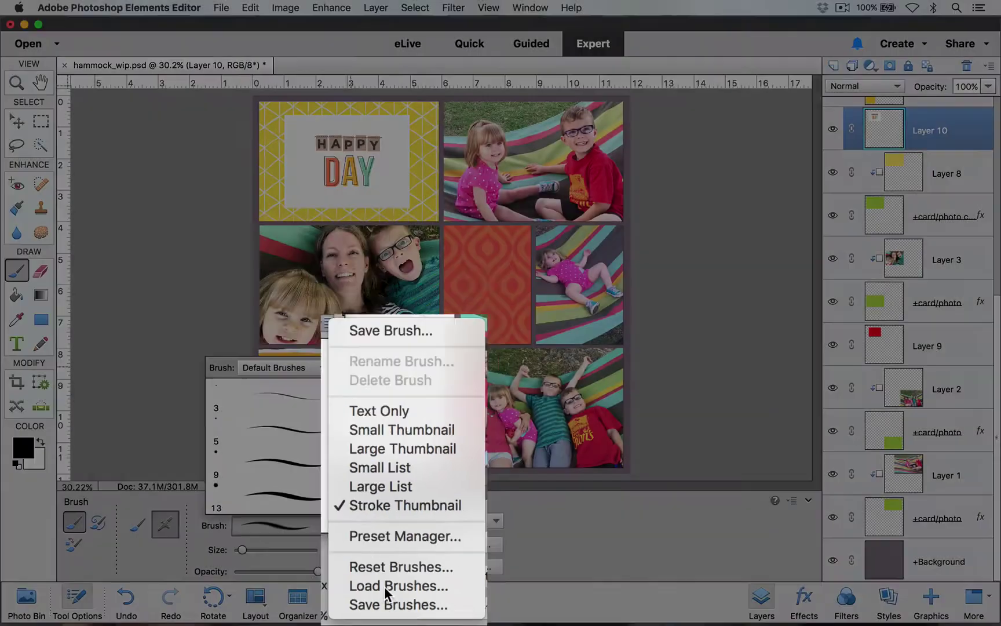
click(382, 582)
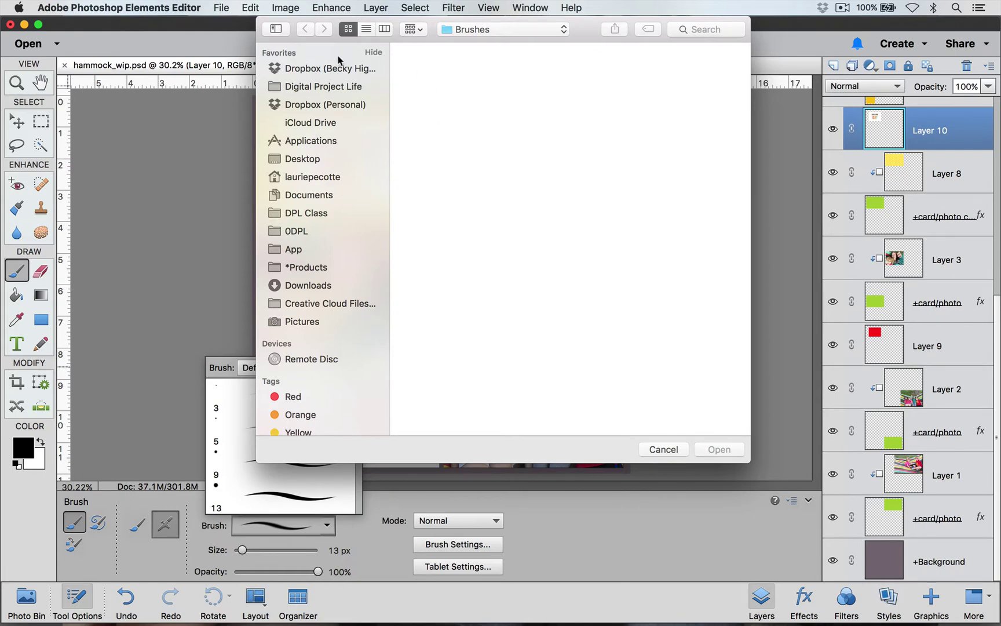
click(301, 232)
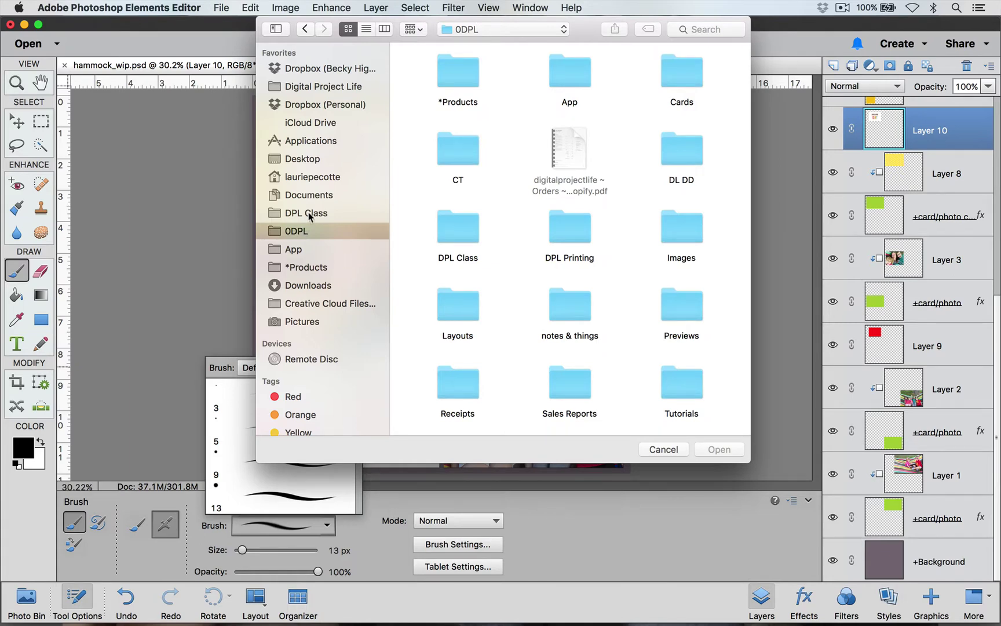
click(306, 215)
double_click(465, 64)
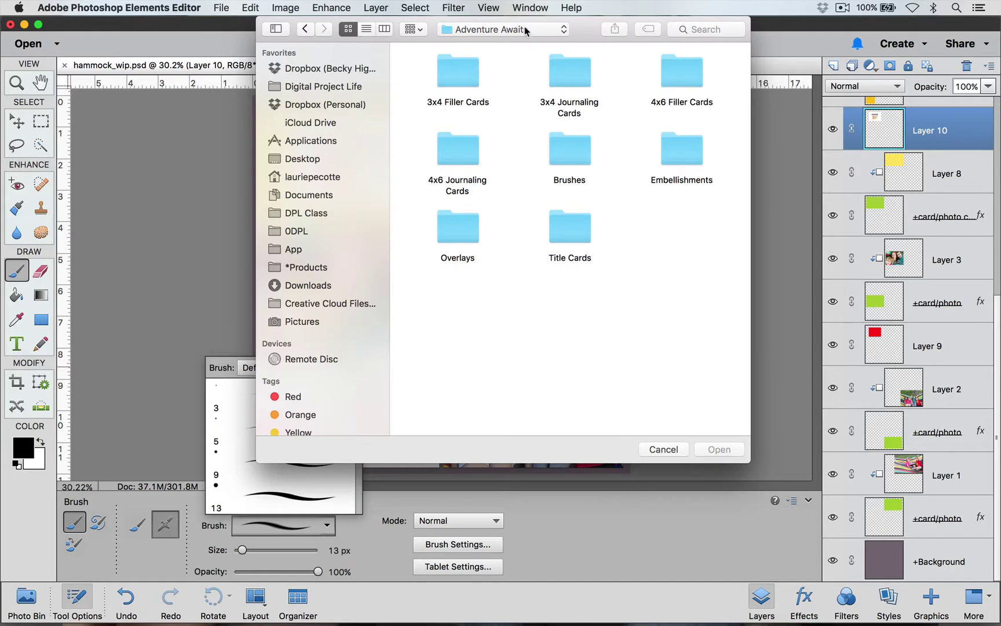
double_click(560, 157)
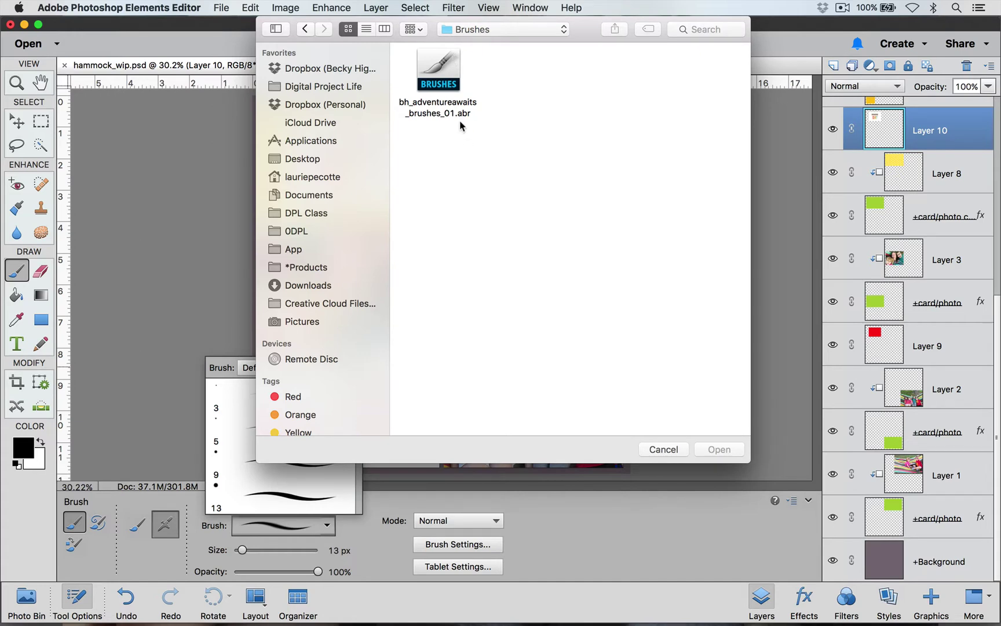
click(453, 77)
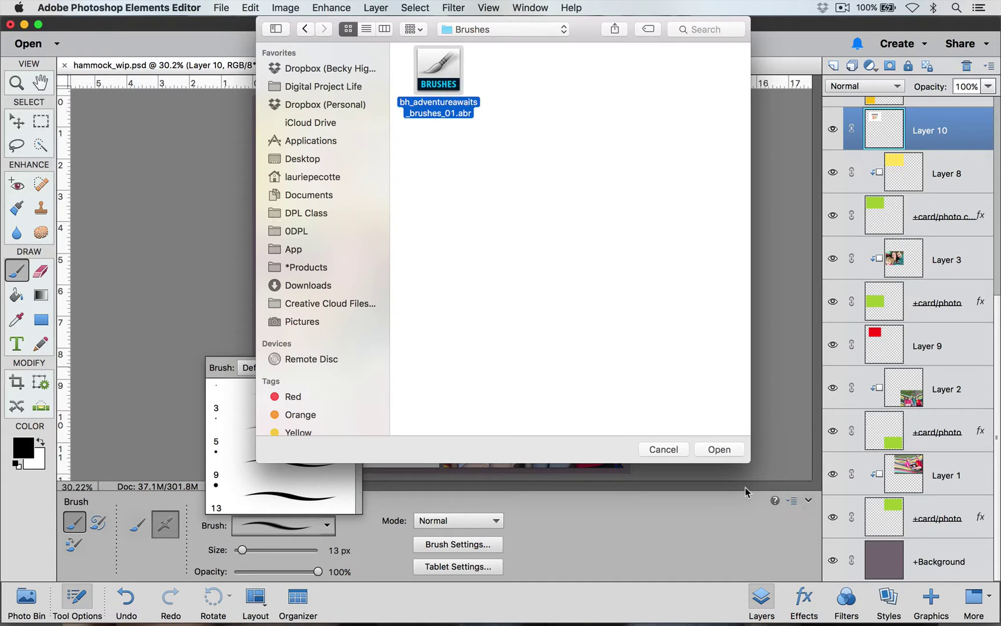
click(719, 449)
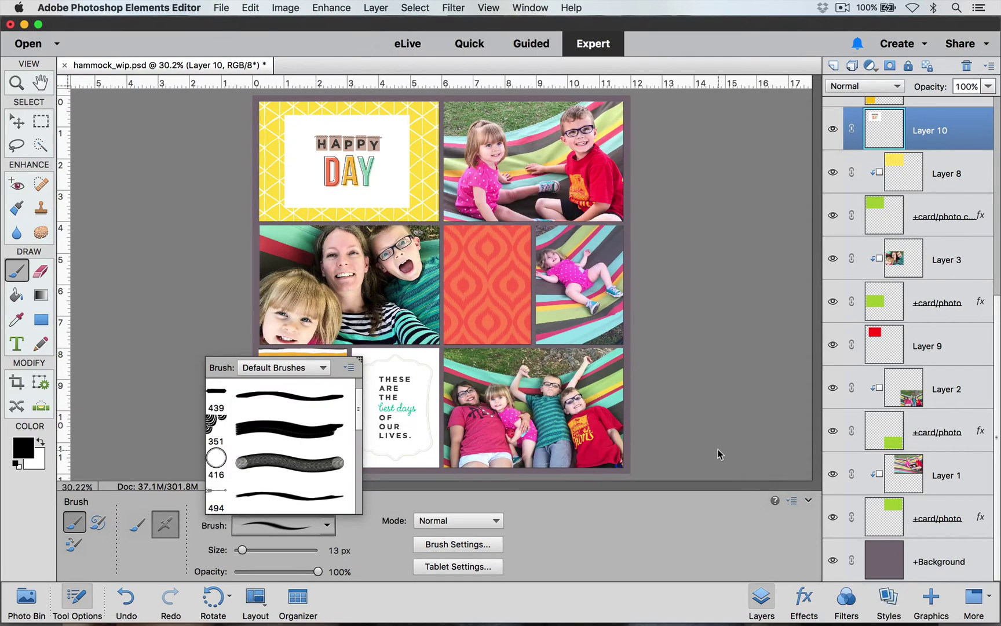
Choose the Stitching_Brush from the newly loaded brushes
scroll(252, 434, down, 1)
scroll(252, 433, down, 2)
scroll(252, 433, up, 3)
scroll(252, 433, down, 5)
scroll(252, 433, down, 1)
scroll(252, 434, up, 2)
click(269, 458)
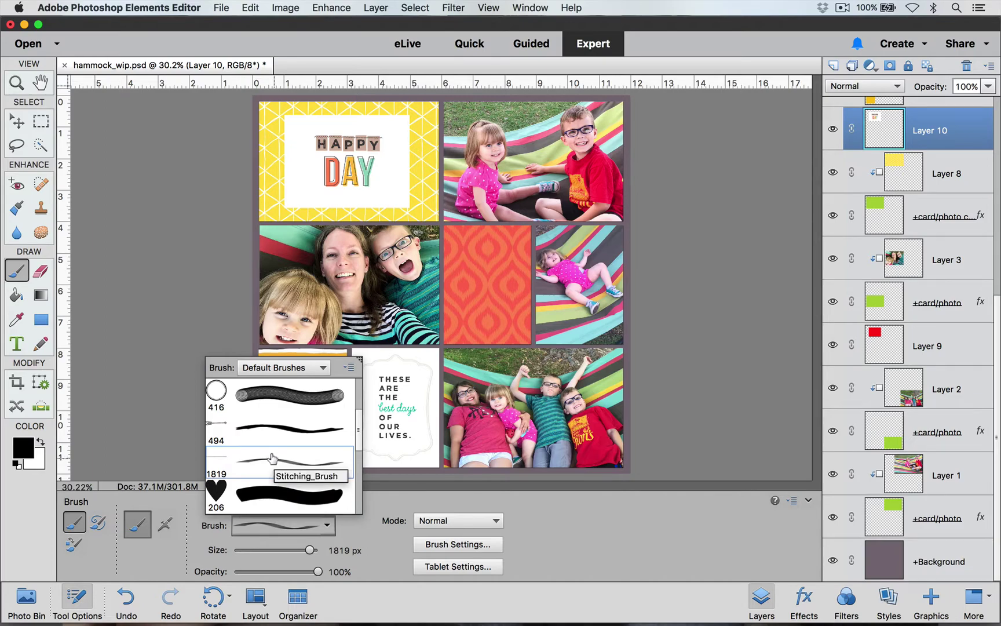
double_click(272, 458)
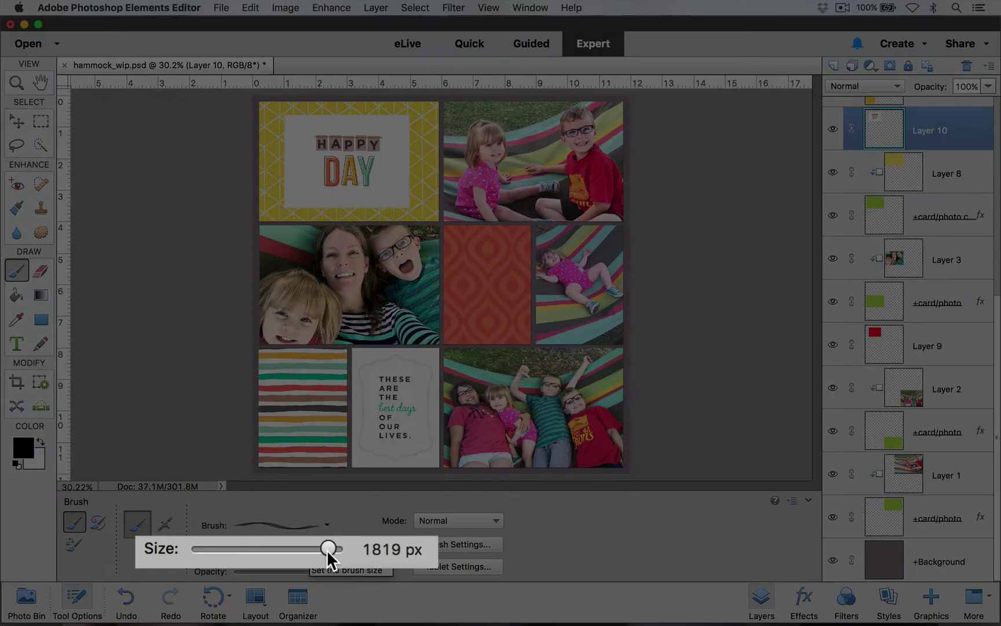
Adjust the stitching brush size to 1900 px, keeping its opacity at 100%
mouse_move(310, 554)
mouse_down()
mouse_move(284, 554)
mouse_move(311, 550)
mouse_up()
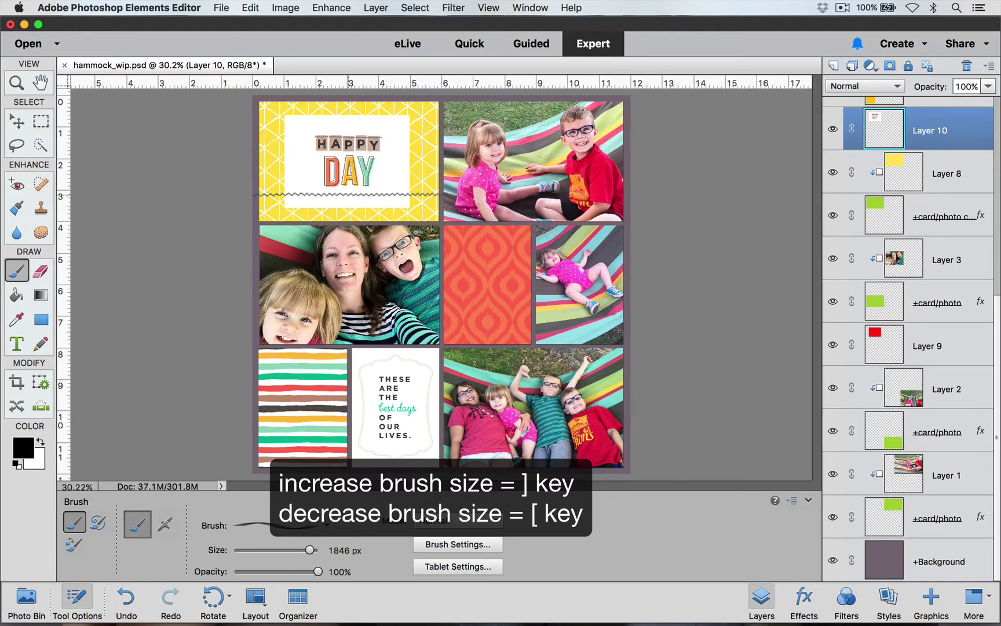
key(bracketright)
key(bracketright)
key(bracketright)
key(bracketright)
key(bracketright)
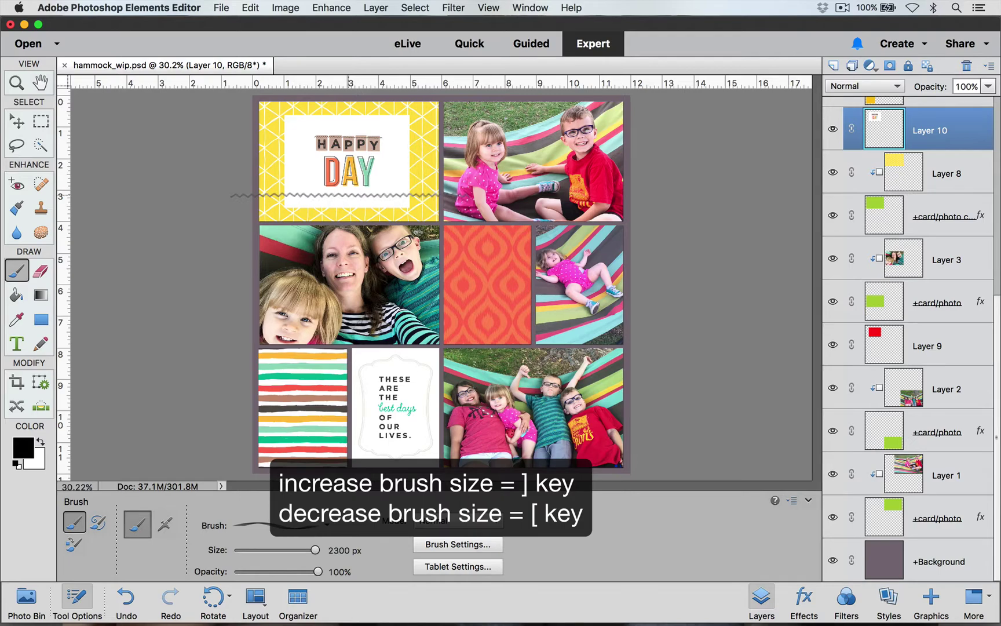
key(bracketleft)
key(bracketleft)
key(bracketleft)
key(bracketleft)
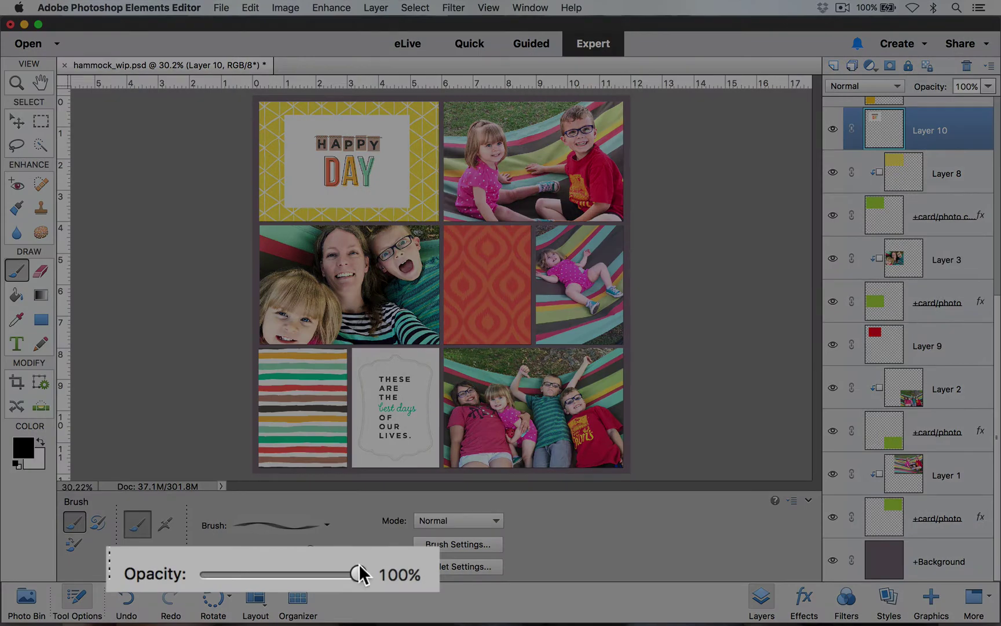
click(384, 572)
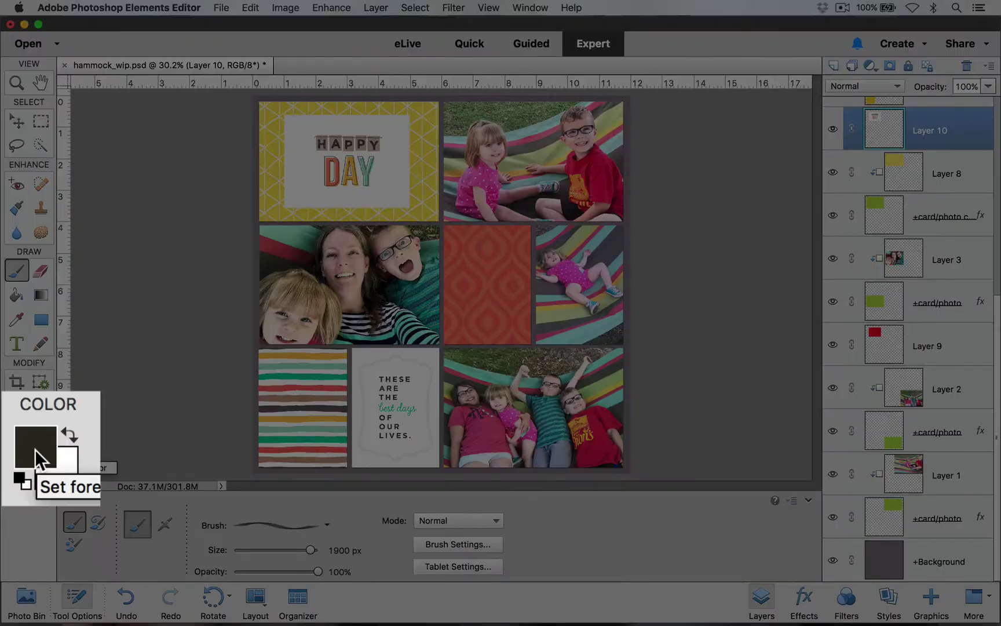
Set the foreground color to the brown b68f76 sampled from a stripe on the striped card
click(26, 447)
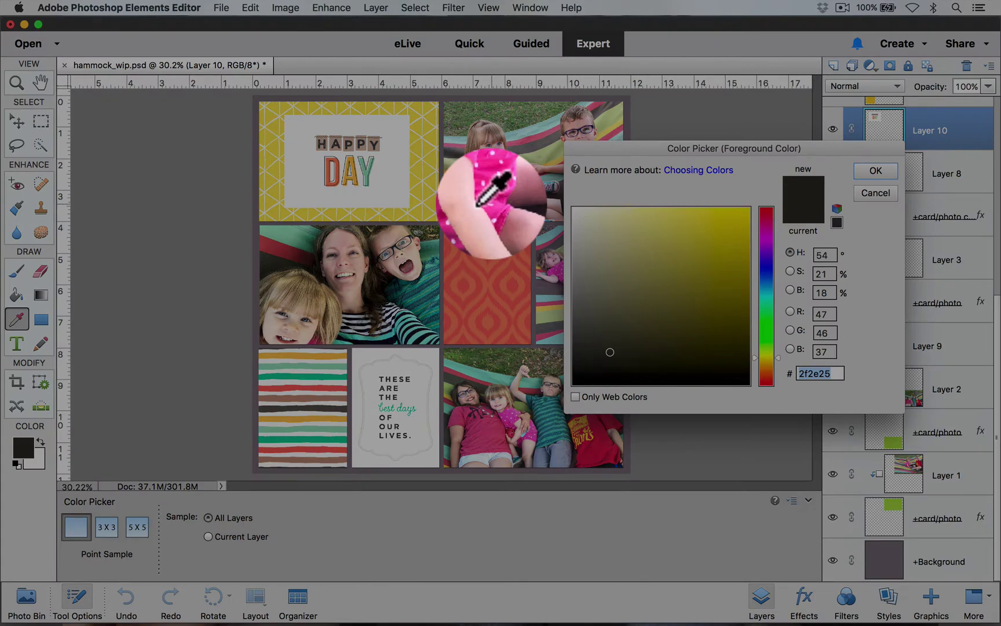
click(380, 219)
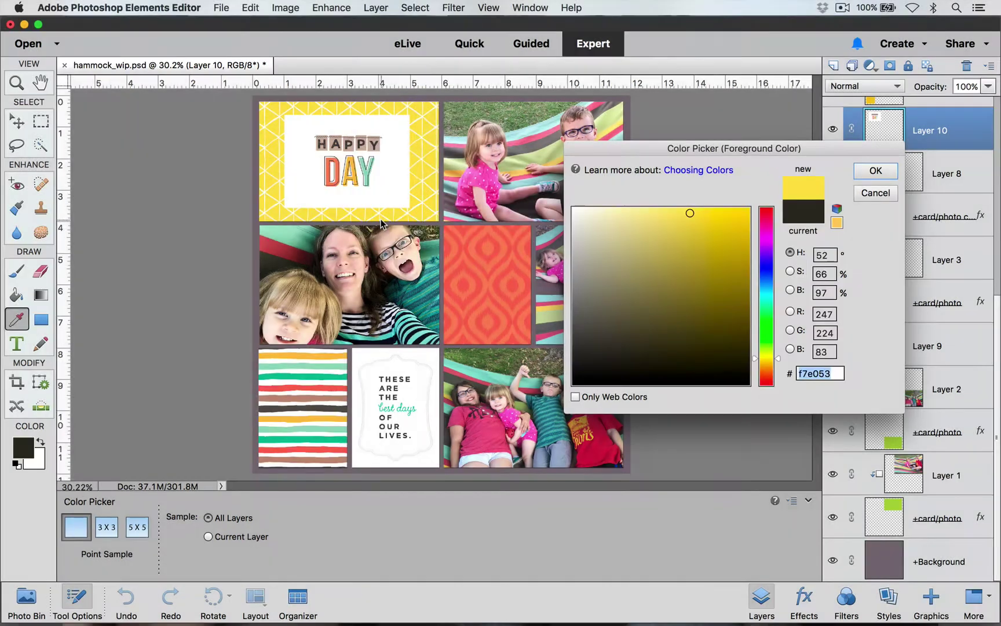
click(508, 239)
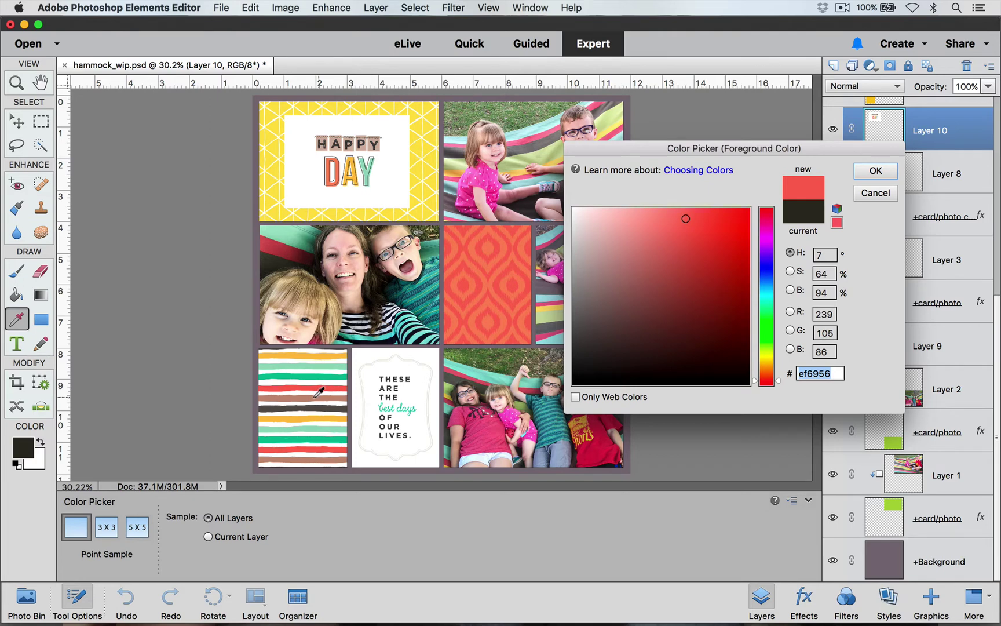
click(316, 397)
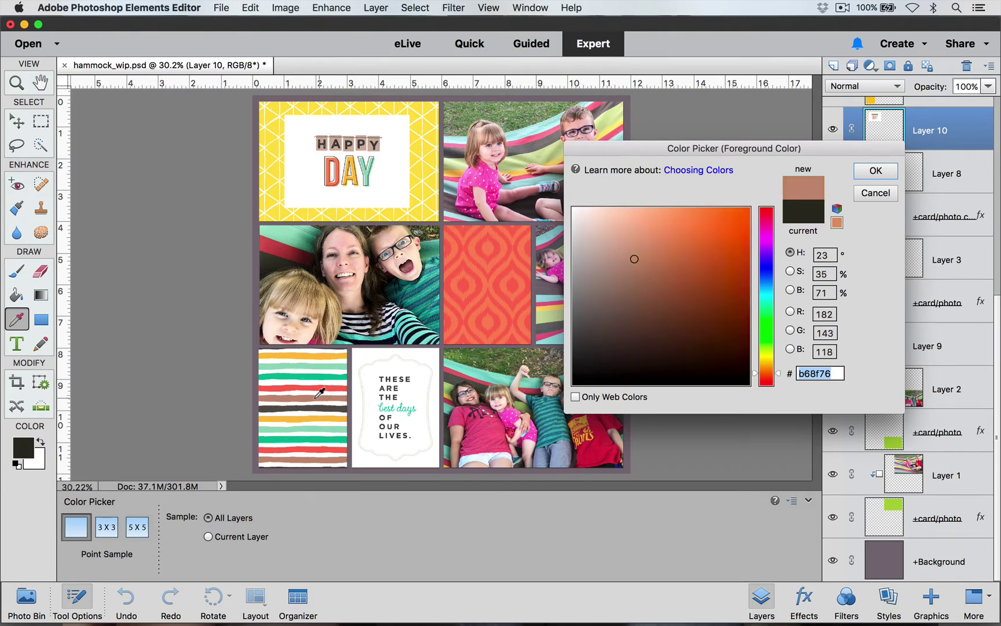
click(876, 171)
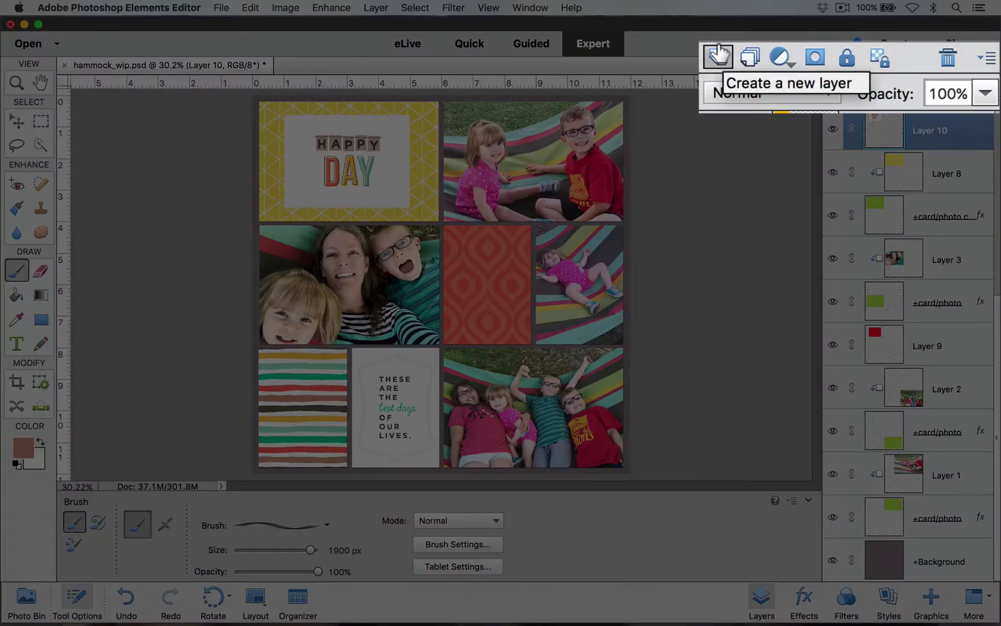
Stamp one stitching line across the lower part and one across the upper part of the Happy Day card, each on its own new layer
click(717, 56)
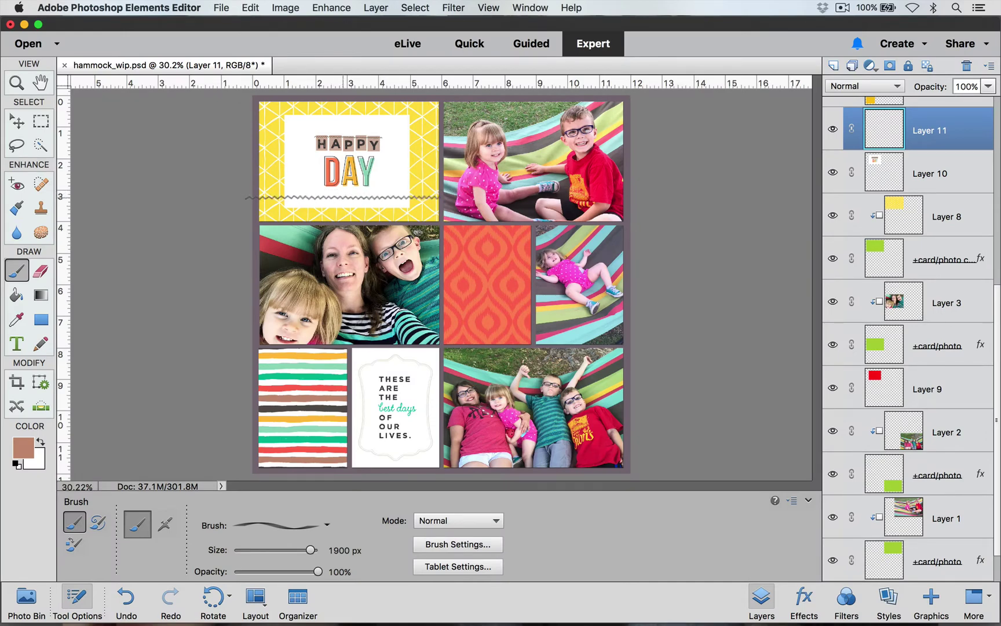
click(343, 199)
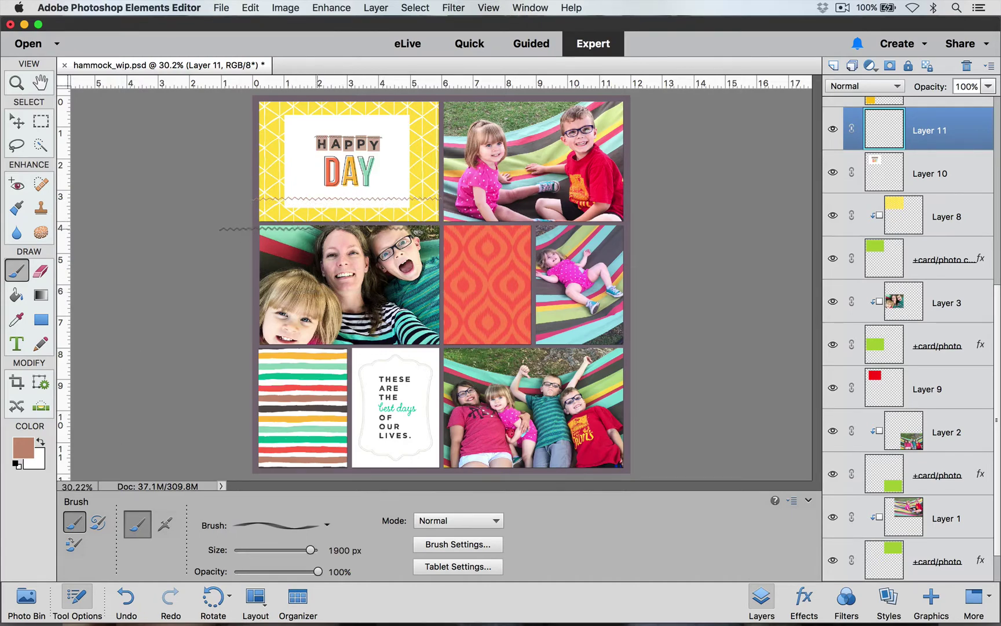
click(348, 217)
click(833, 64)
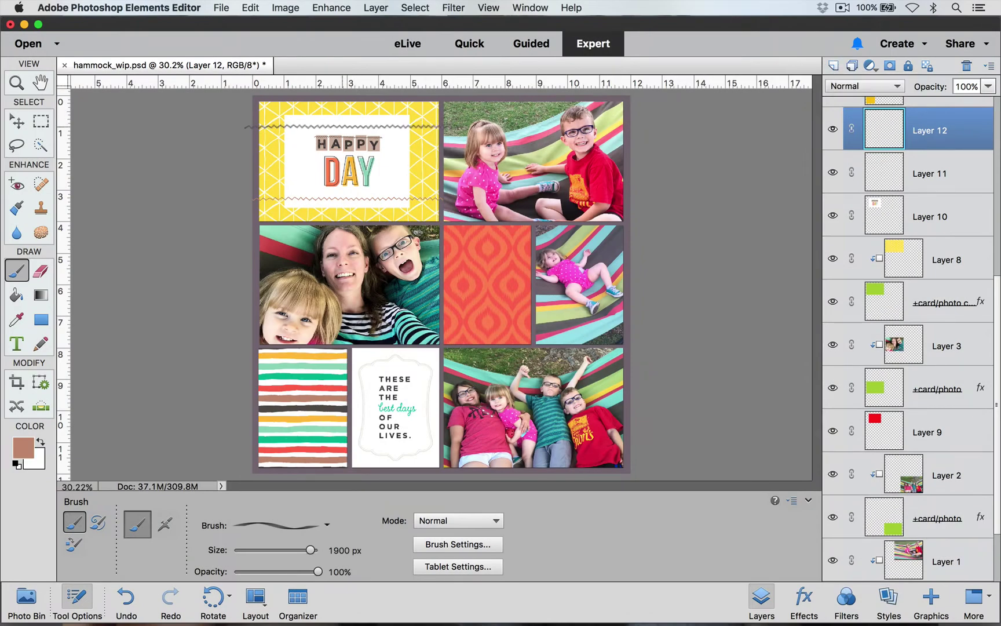
click(414, 126)
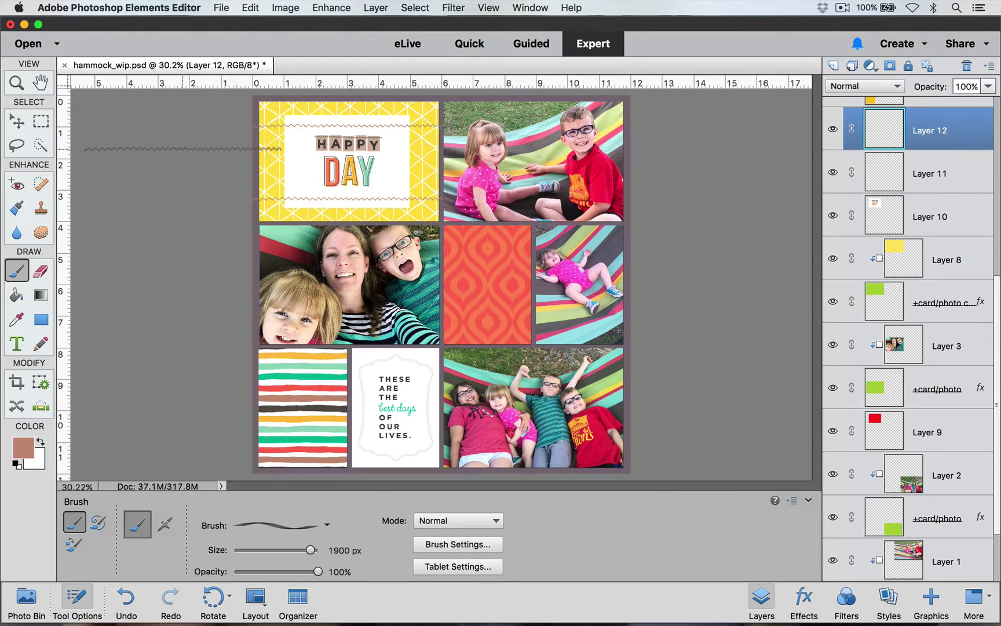
Clip the lower stitching layer, Layer 11, to the Happy Day card on Layer 10
click(17, 121)
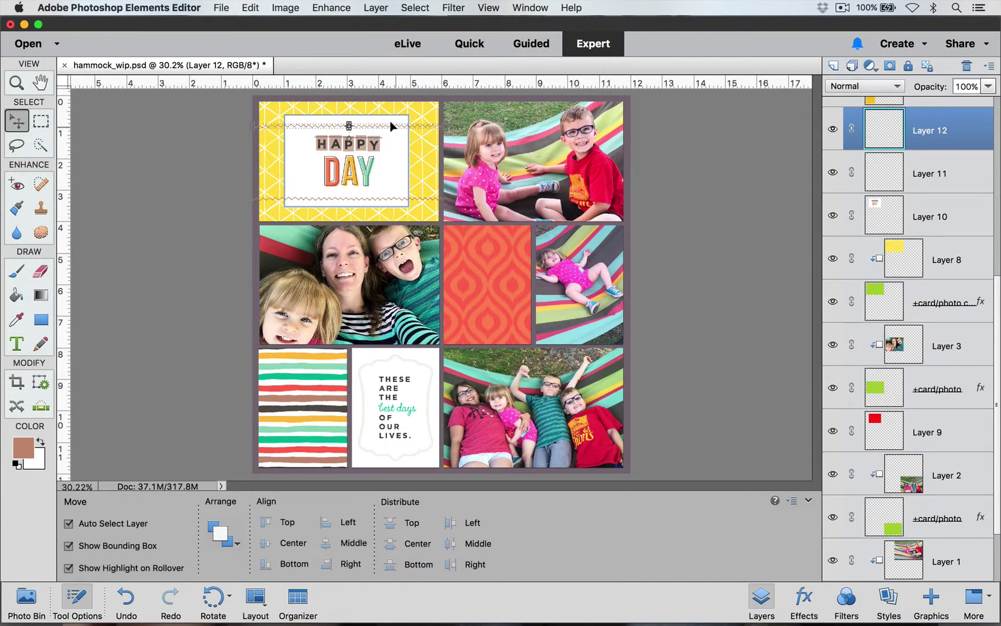
click(882, 161)
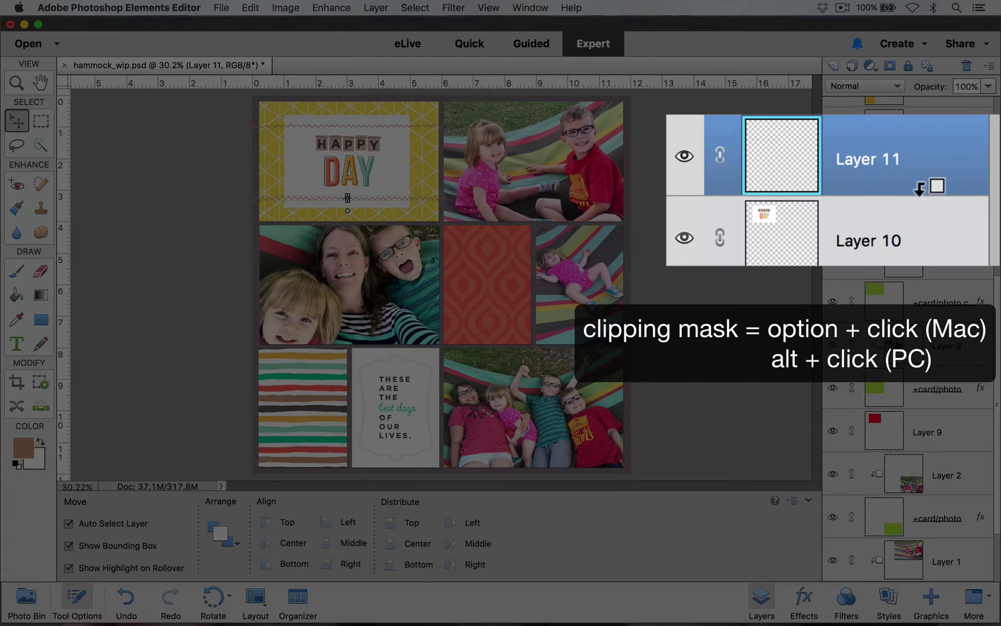
alt+click(919, 189)
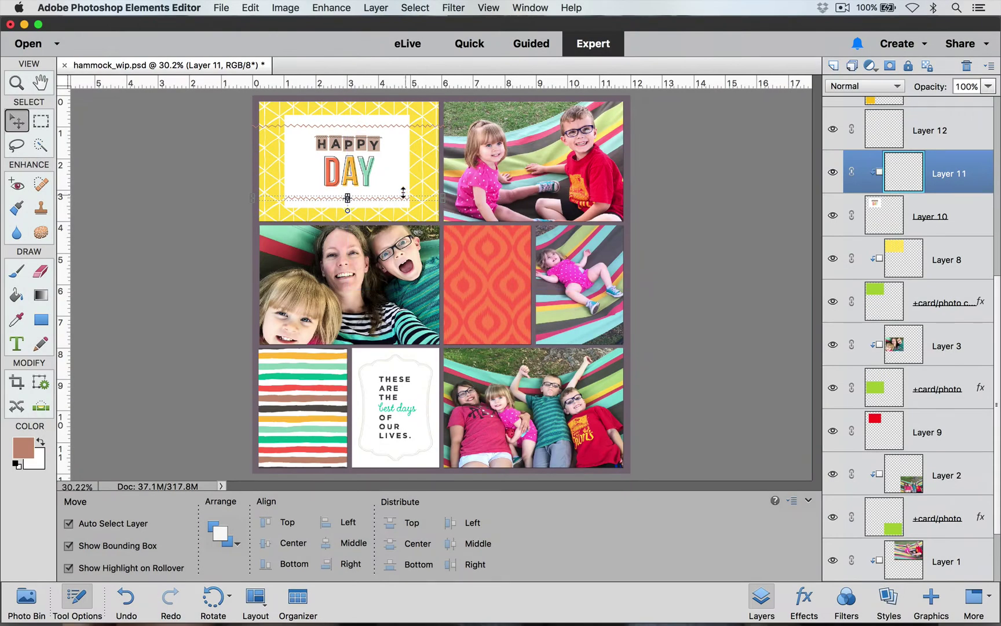
Clip the upper stitching layer, Layer 12, to the Happy Day card as well
key(super+equal)
key(super+equal)
scroll(403, 193, up, 2)
scroll(403, 193, left, 1)
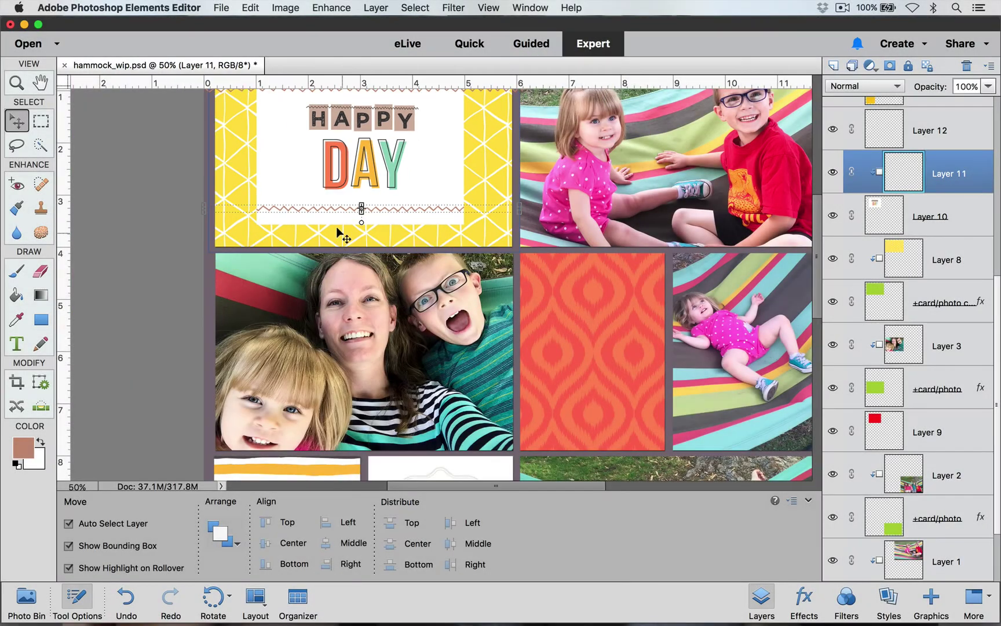
scroll(338, 232, up, 3)
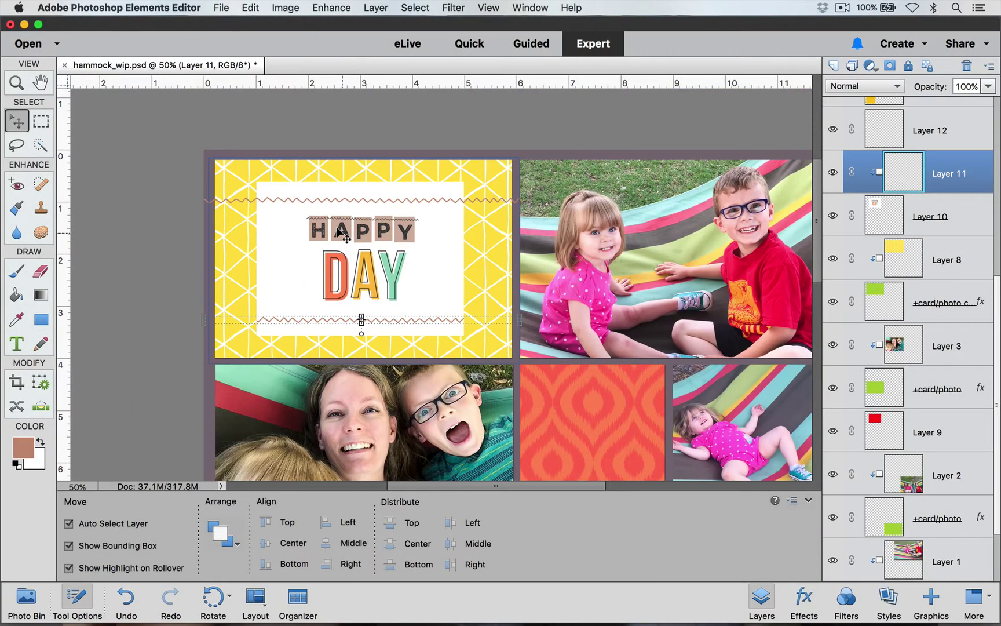
click(434, 196)
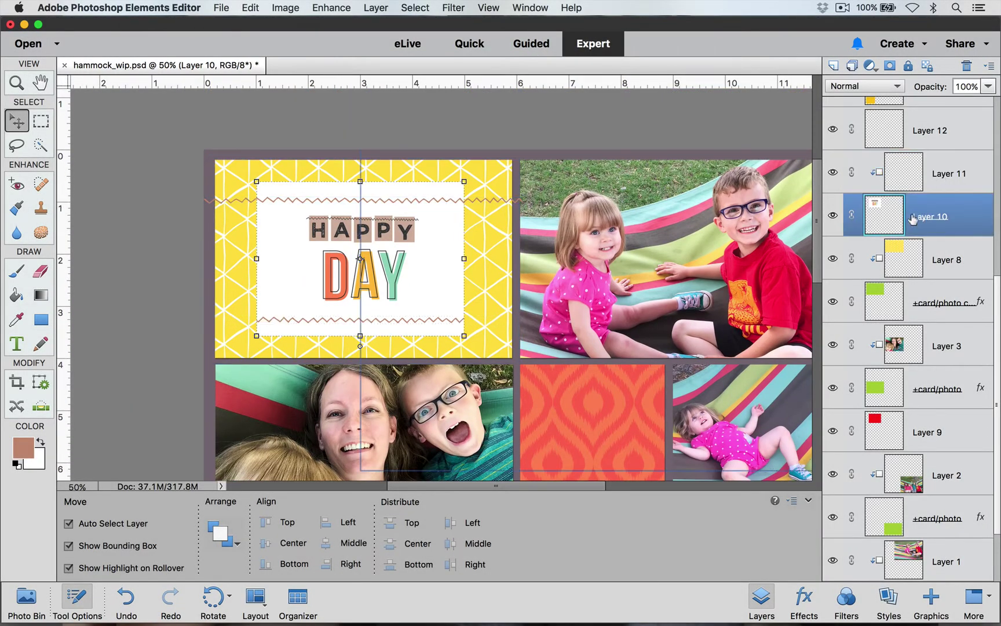
click(942, 129)
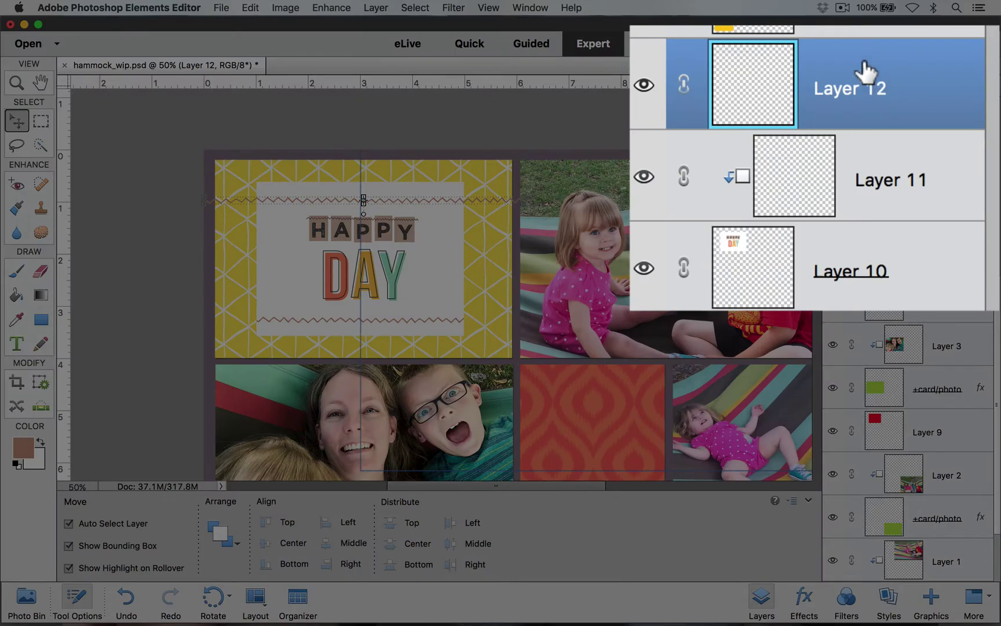
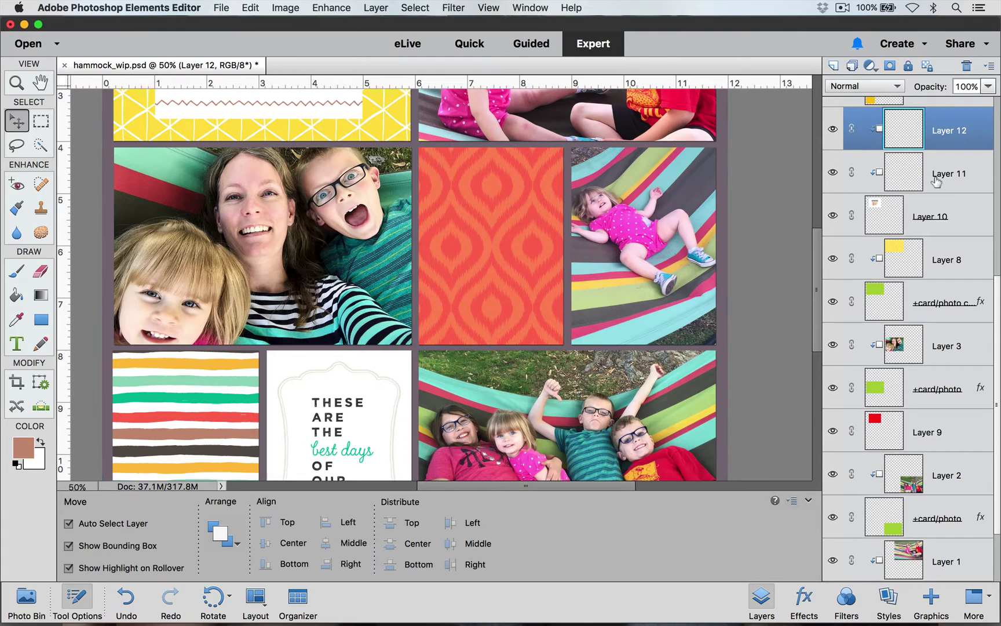
scroll(936, 183, up, 8)
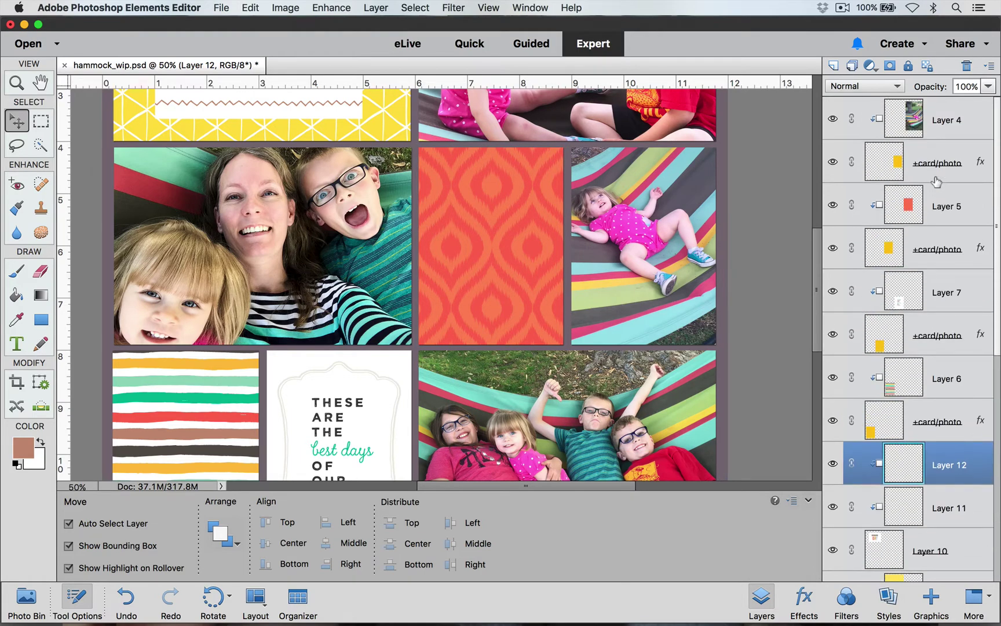
Add a new layer above Layer 4 and choose the 595 px ornate label brush from the loaded custom set
click(948, 120)
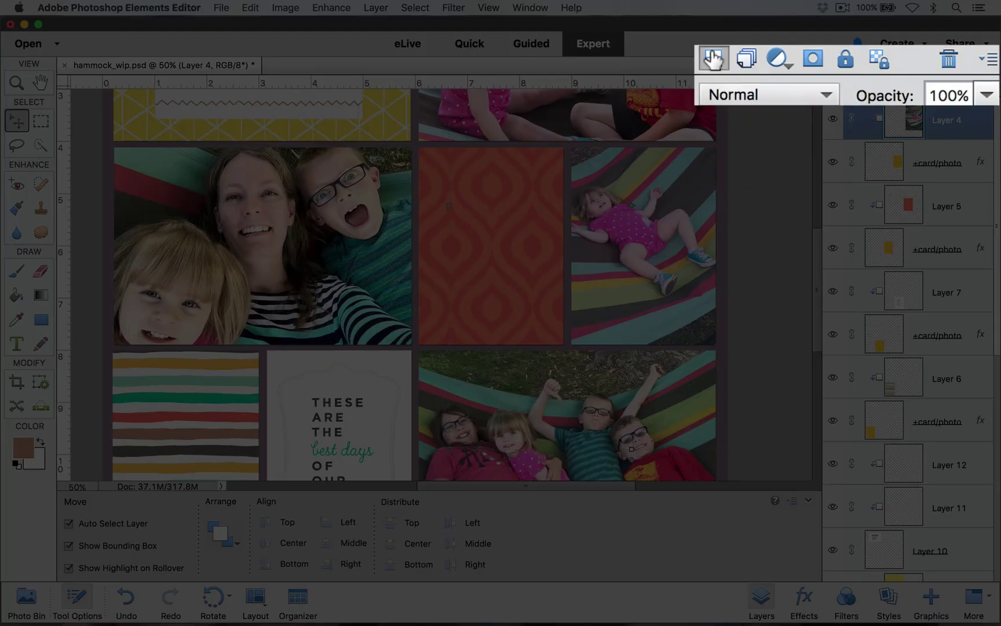
click(833, 64)
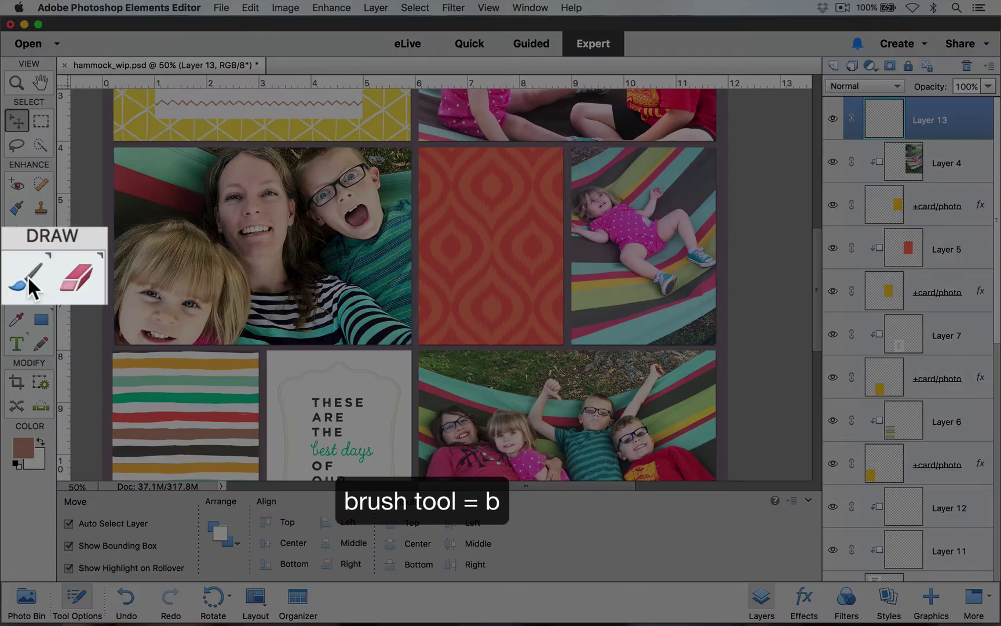
click(28, 275)
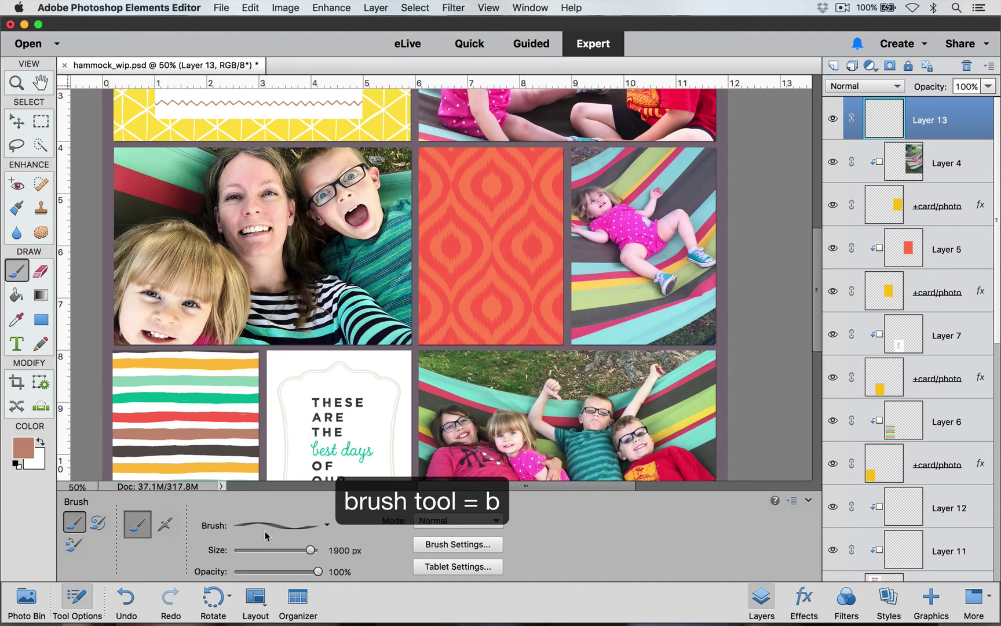
click(308, 527)
scroll(307, 459, down, 10)
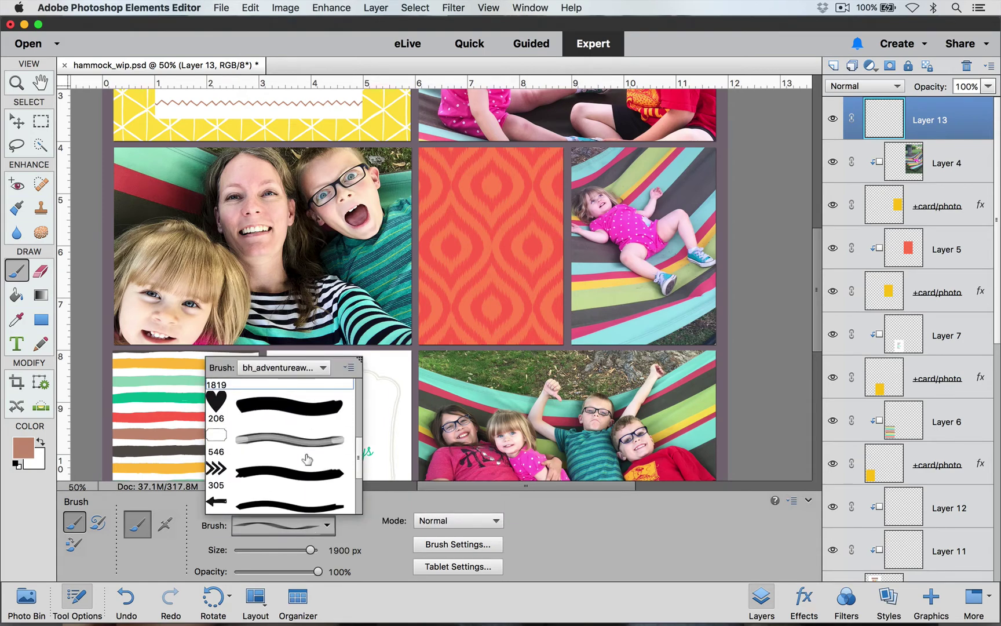
scroll(308, 459, up, 5)
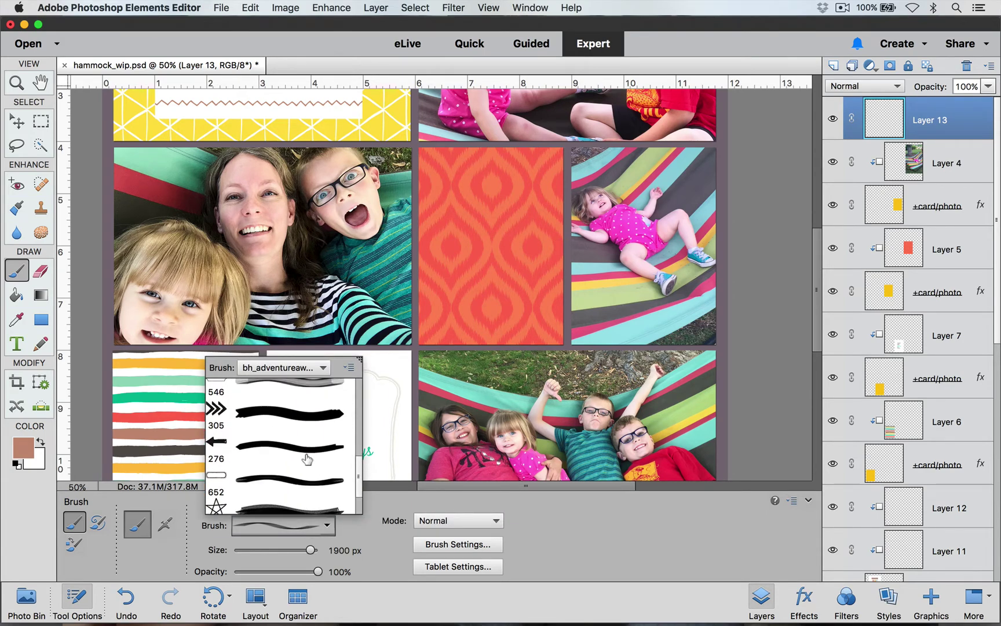
scroll(308, 459, up, 5)
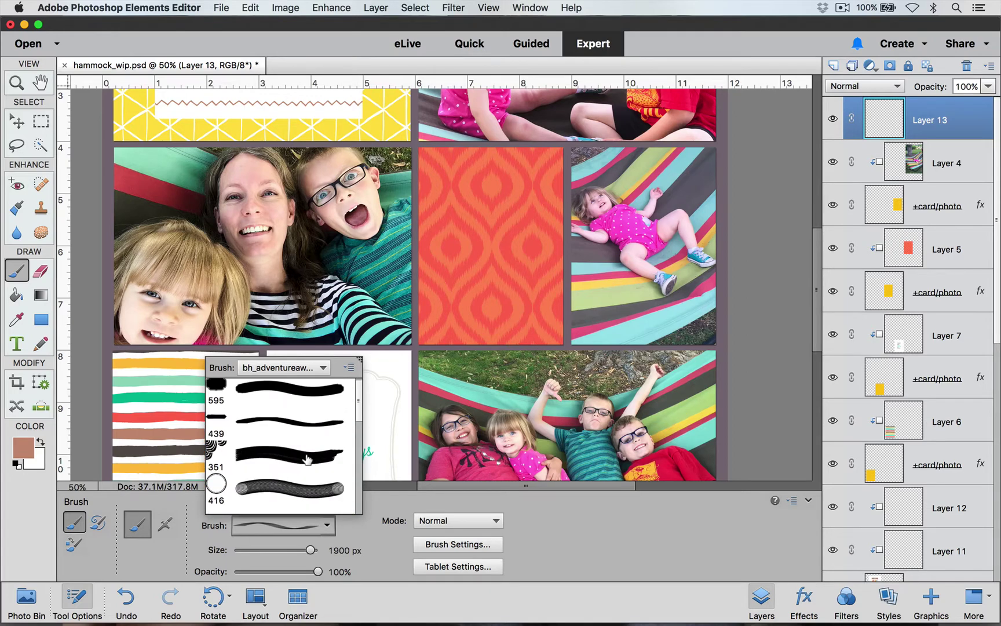
click(287, 392)
click(286, 392)
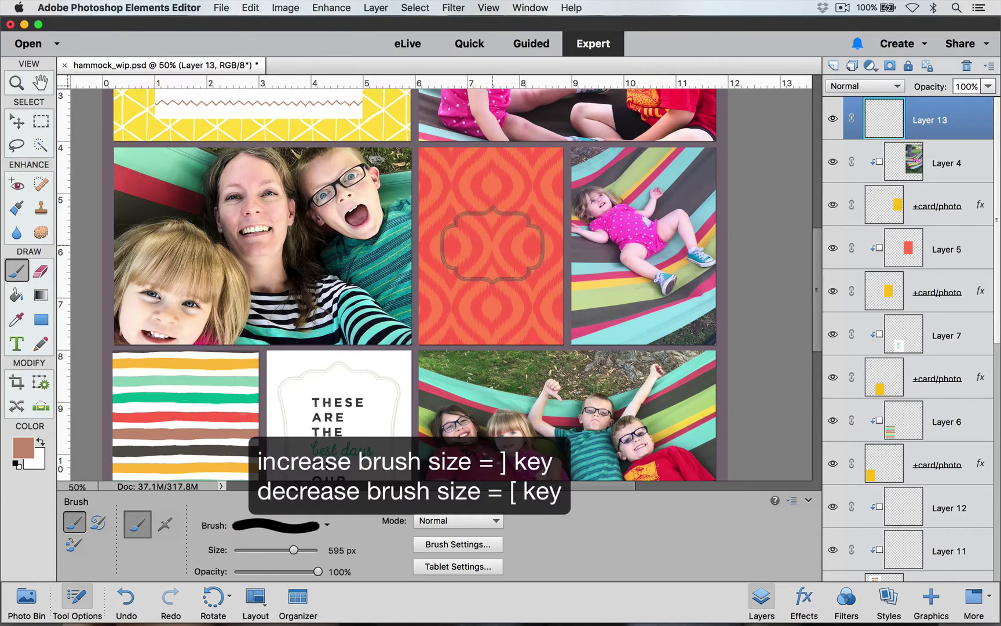
Resize the label brush to 700 px so it fits within the red patterned card
key(bracketright)
key(bracketright)
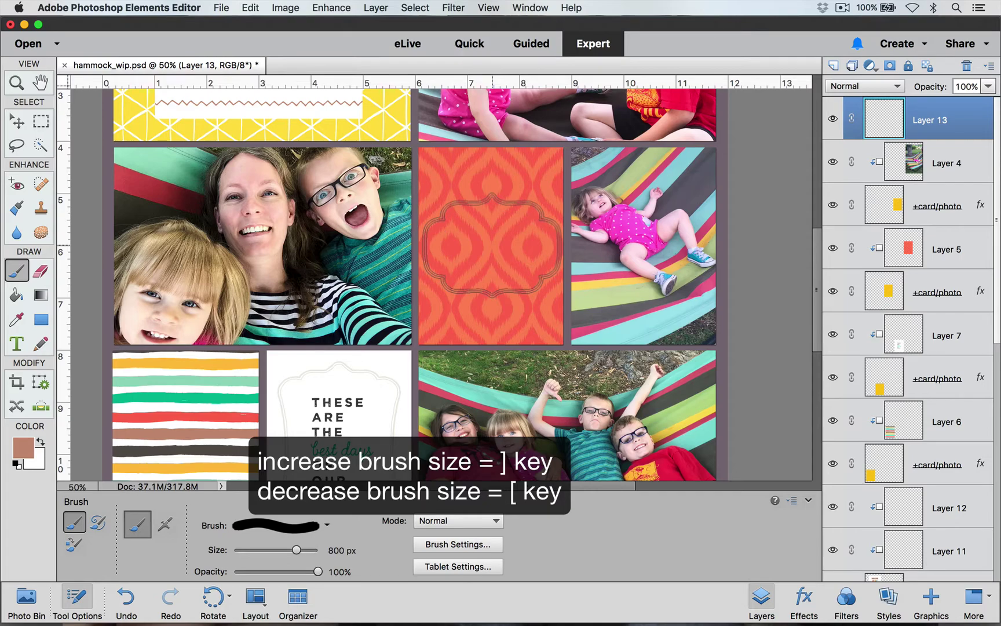
key(bracketleft)
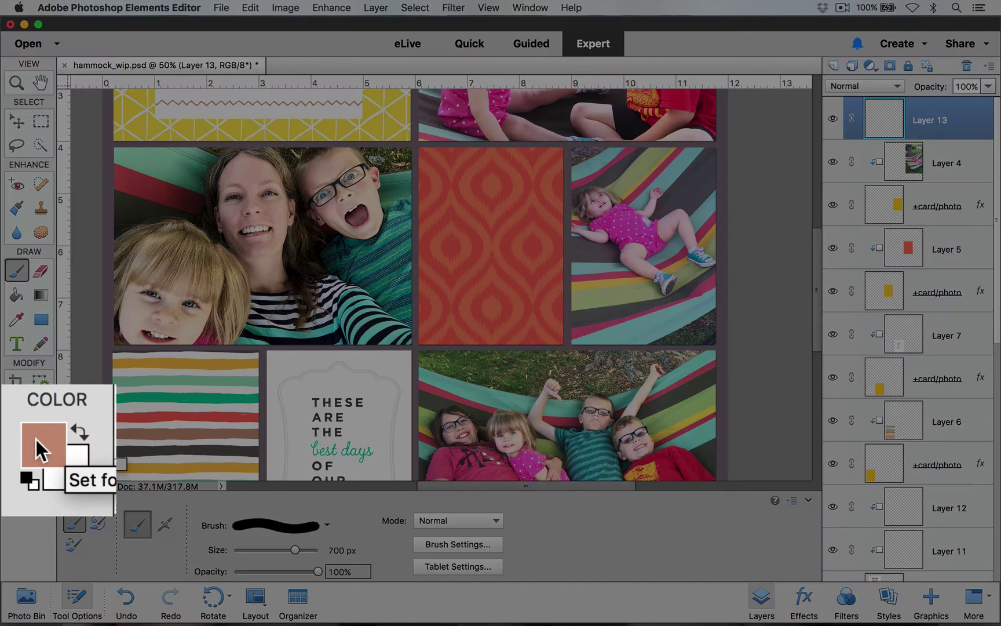
Set the foreground color to the dark 312f26 sampled from the dark hammock stripe in the large selfie photo
click(36, 438)
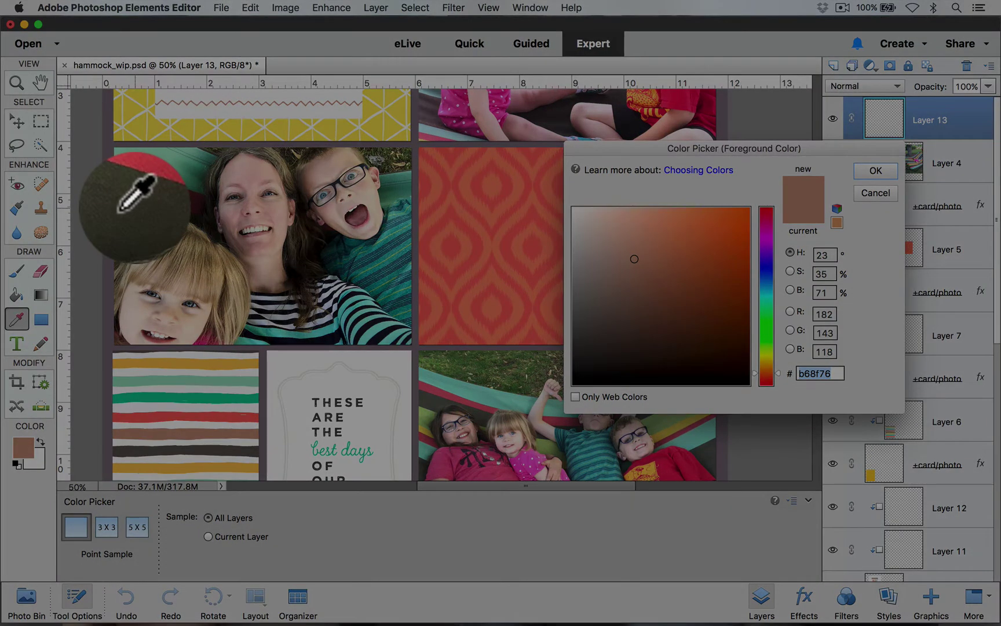
click(134, 205)
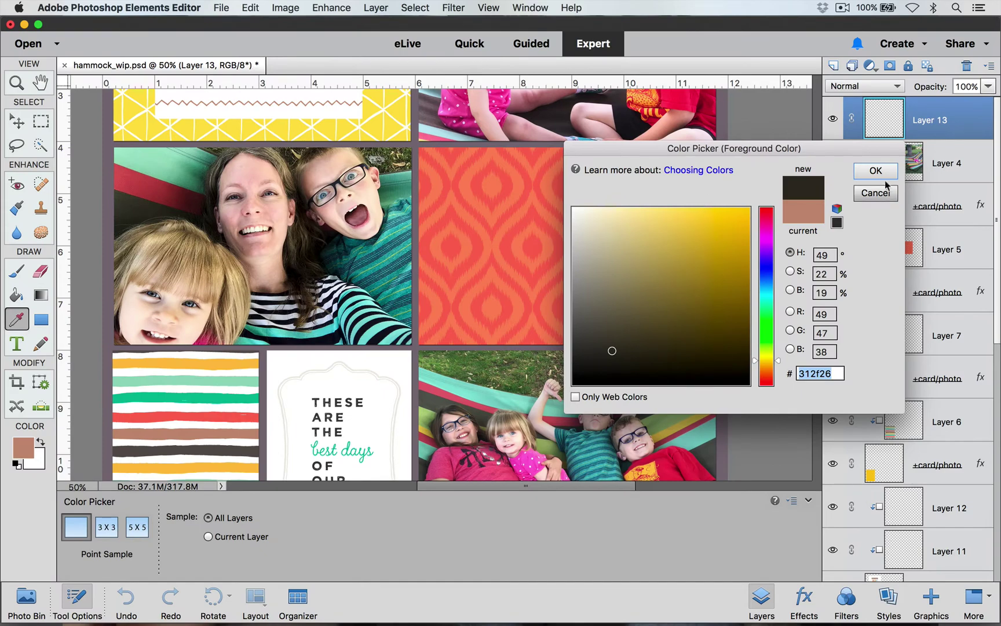
click(876, 171)
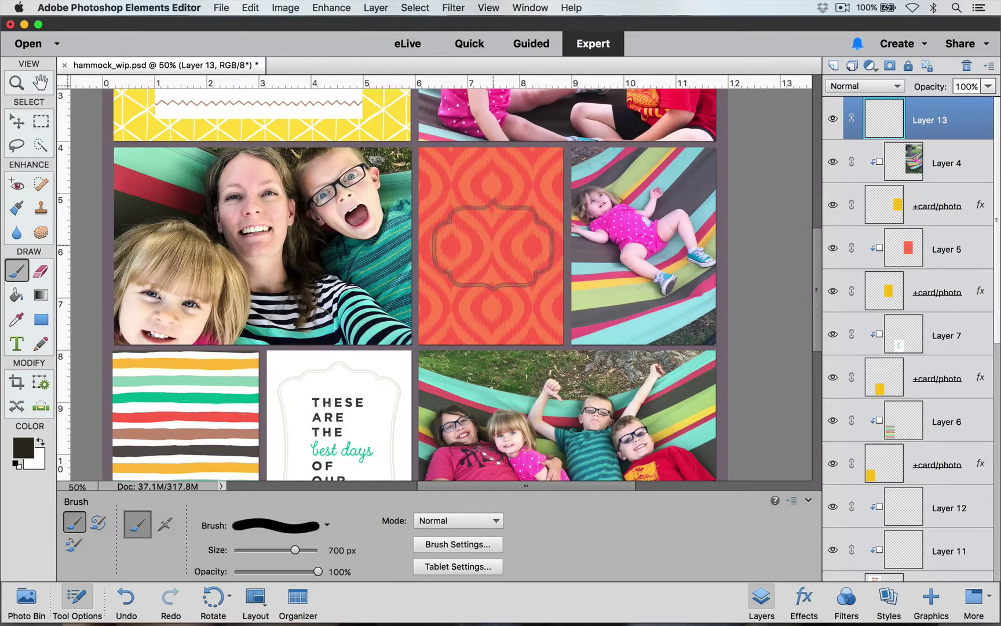
Stamp the dark label on the red patterned card and nudge it into the card's center
key(alt+BackSpace)
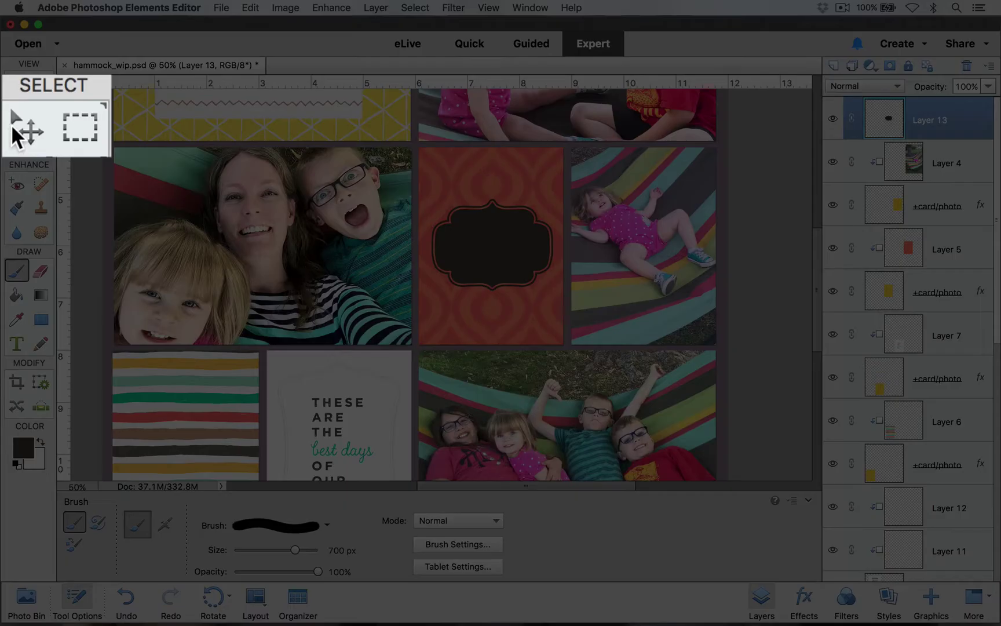
click(13, 124)
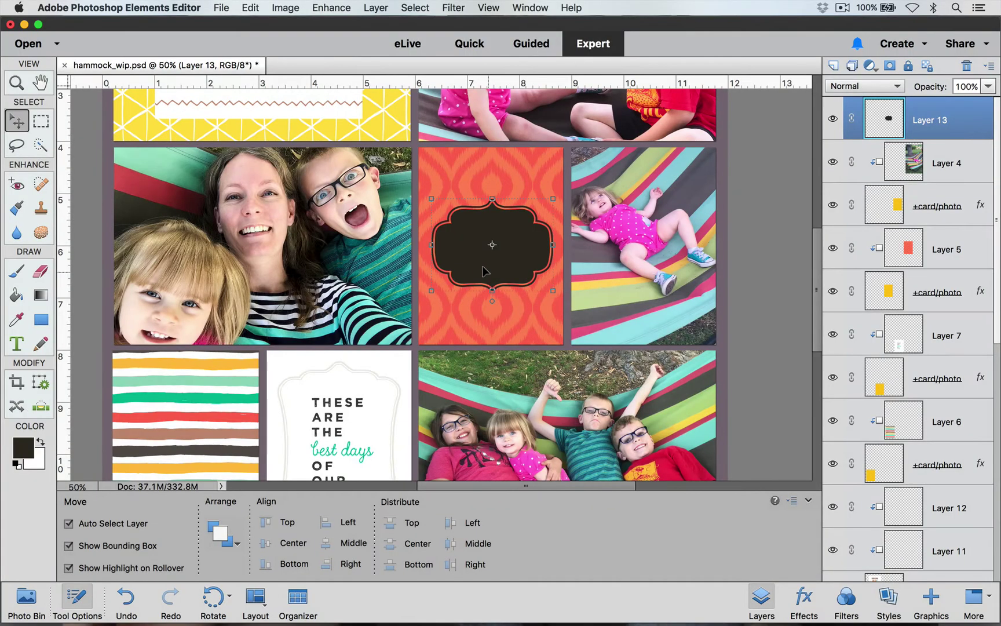
mouse_move(480, 268)
mouse_down()
mouse_move(478, 246)
mouse_move(480, 266)
mouse_up()
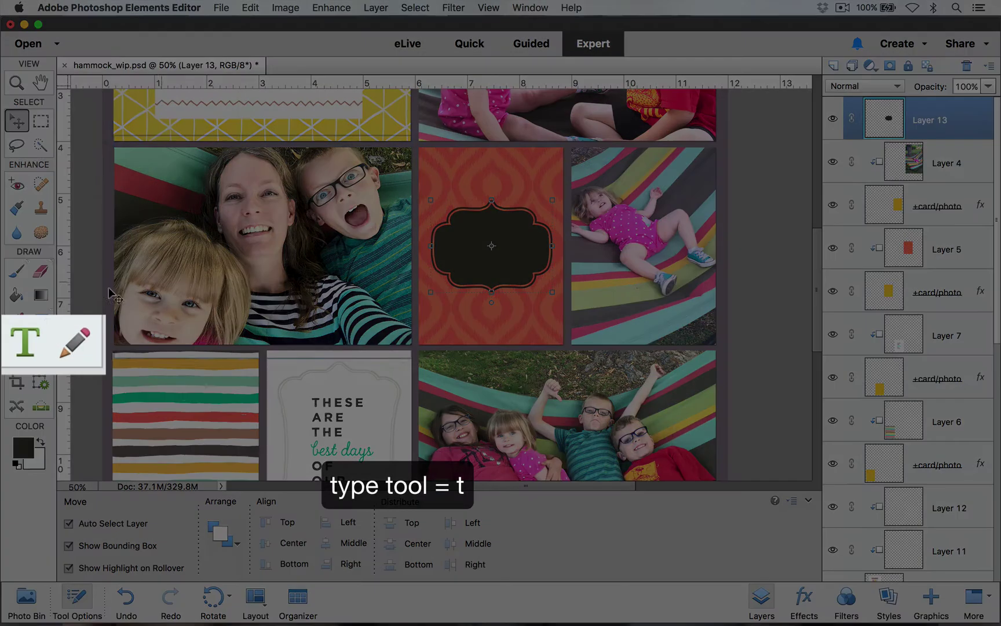
Set the Type tool's text color to white, ffffff, for horizontal text
click(17, 344)
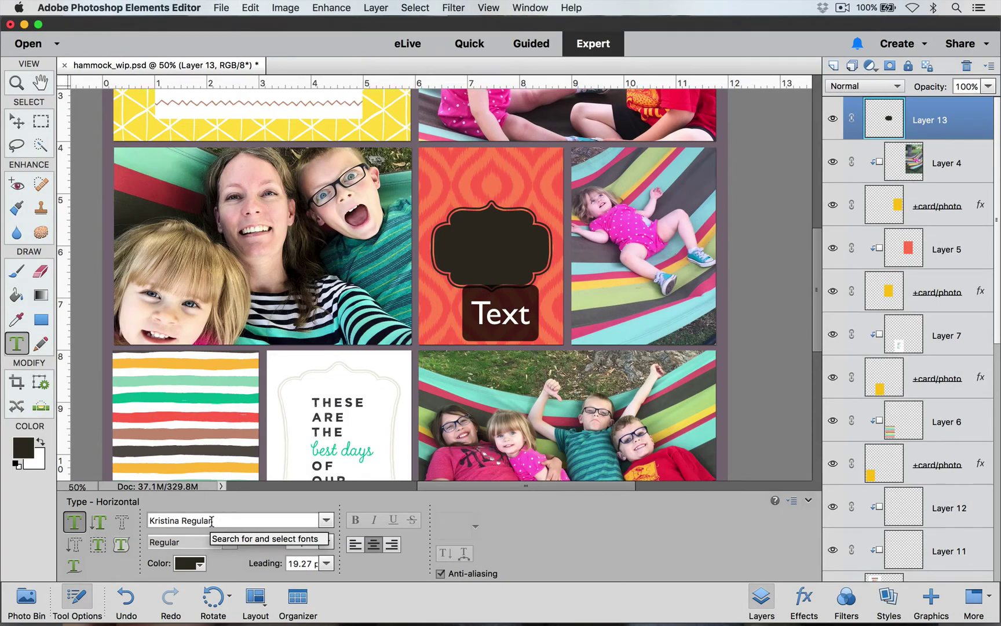
click(199, 565)
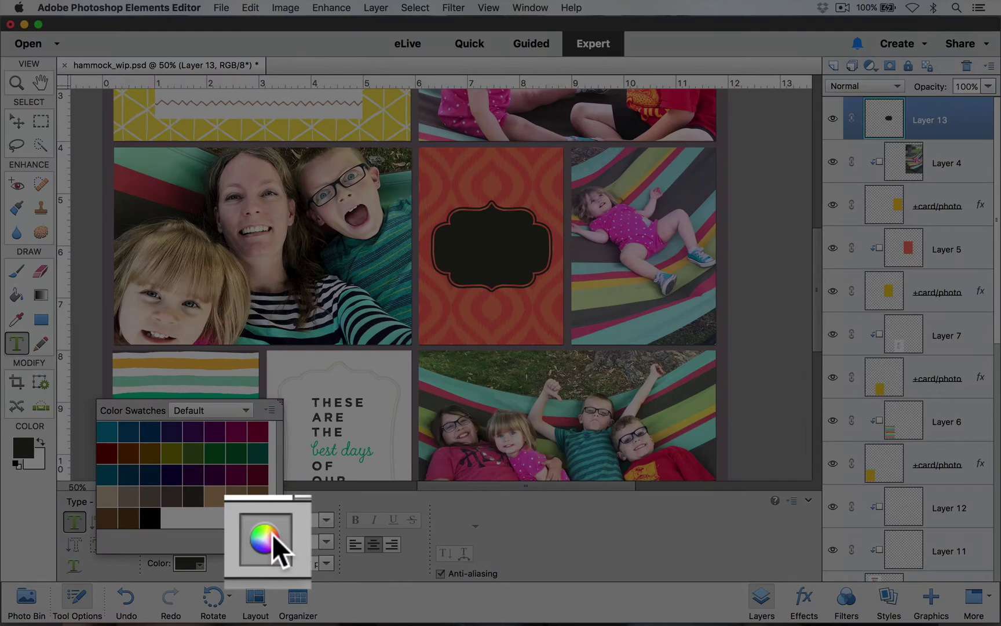
click(272, 534)
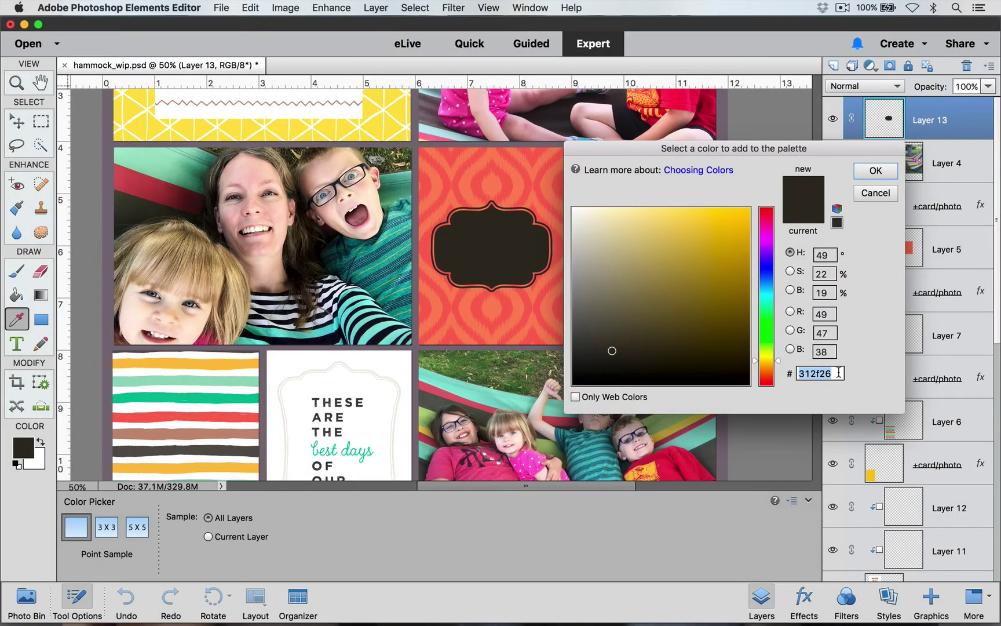
drag(839, 373, 794, 373)
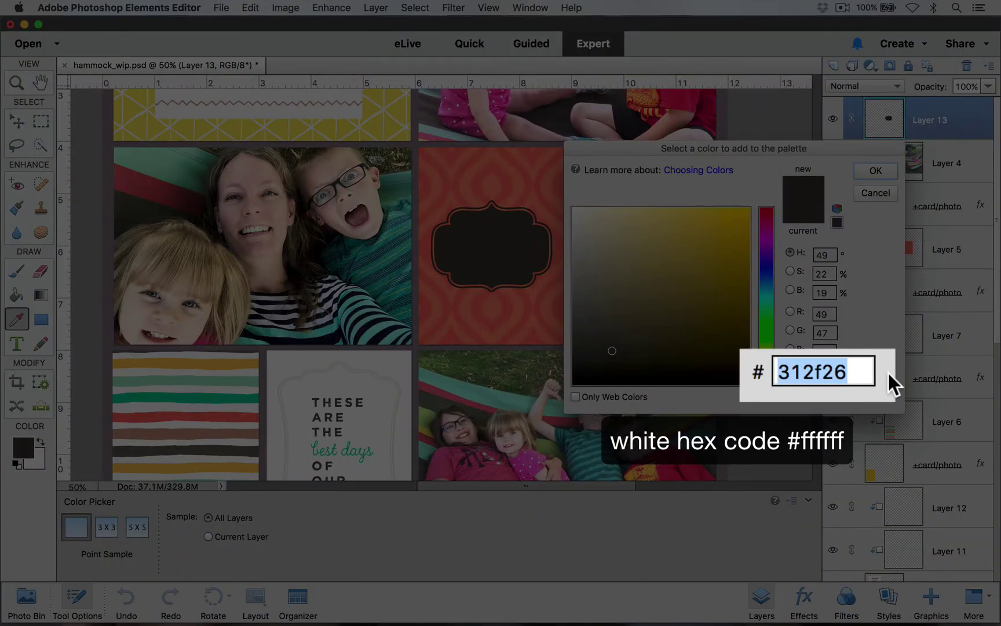
text(fff)
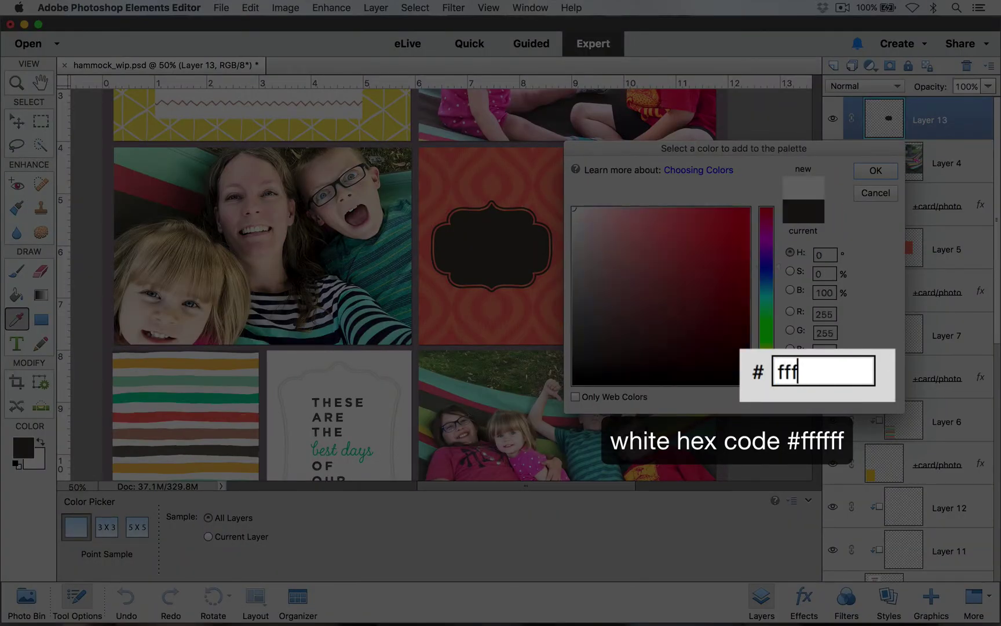
text(fff)
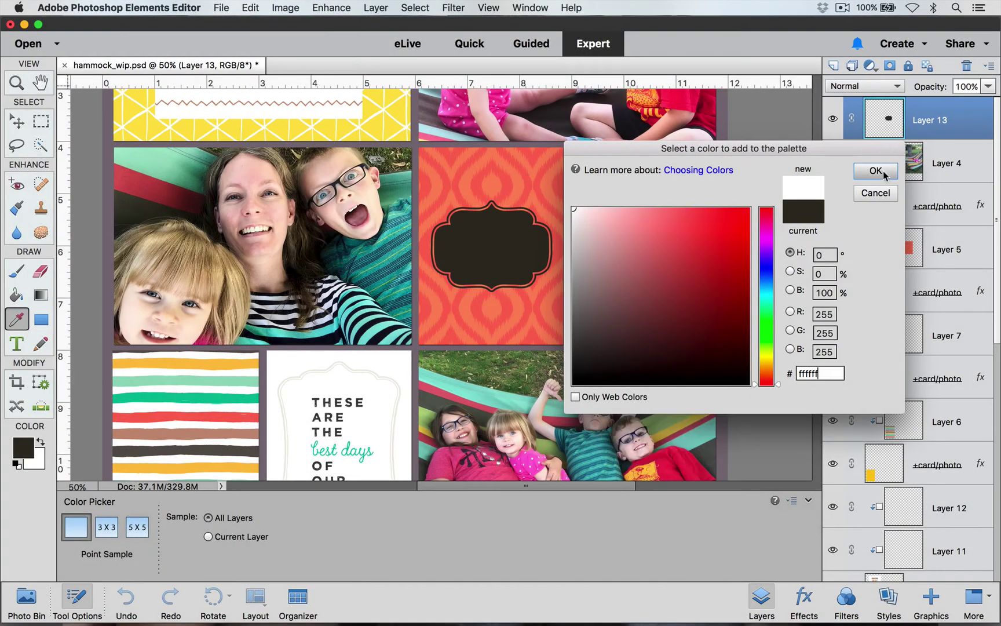
click(875, 170)
key(t)
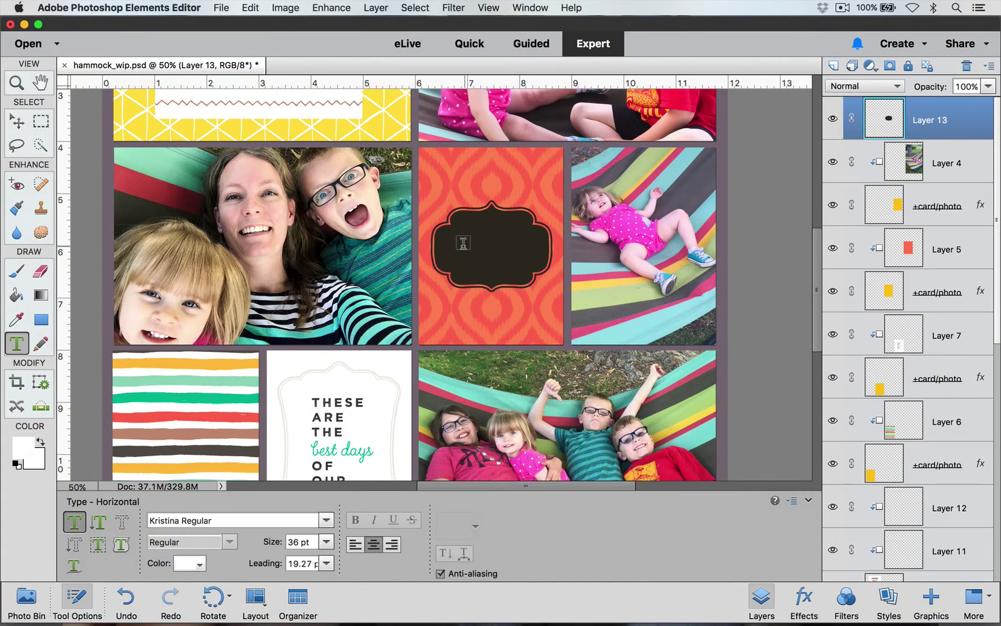
Add the text "May 2016" on the dark label in 36 pt Kristina Regular and commit it
click(463, 243)
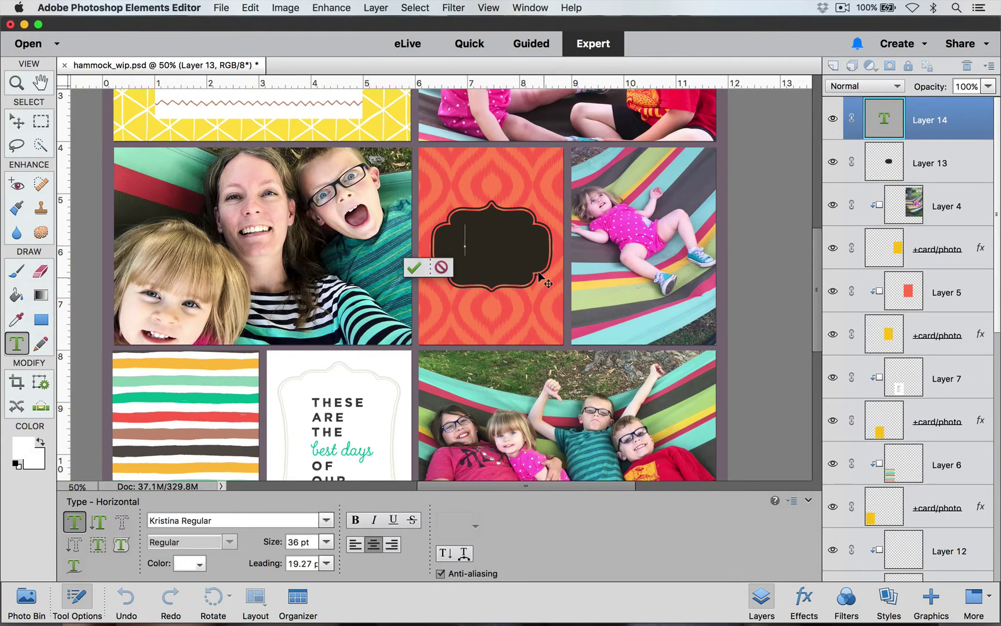
text(Ma)
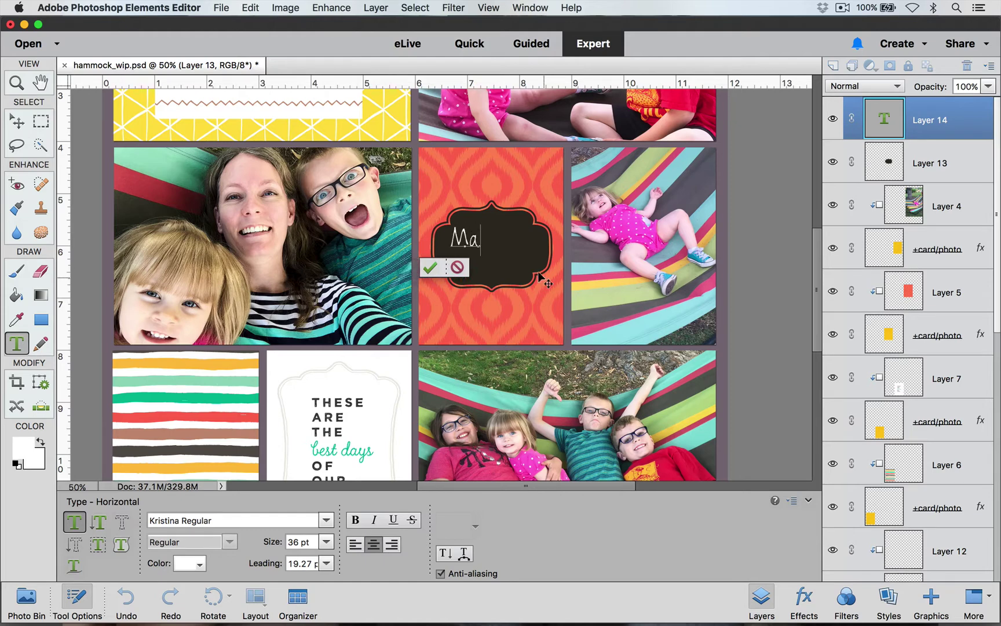
text(y 20)
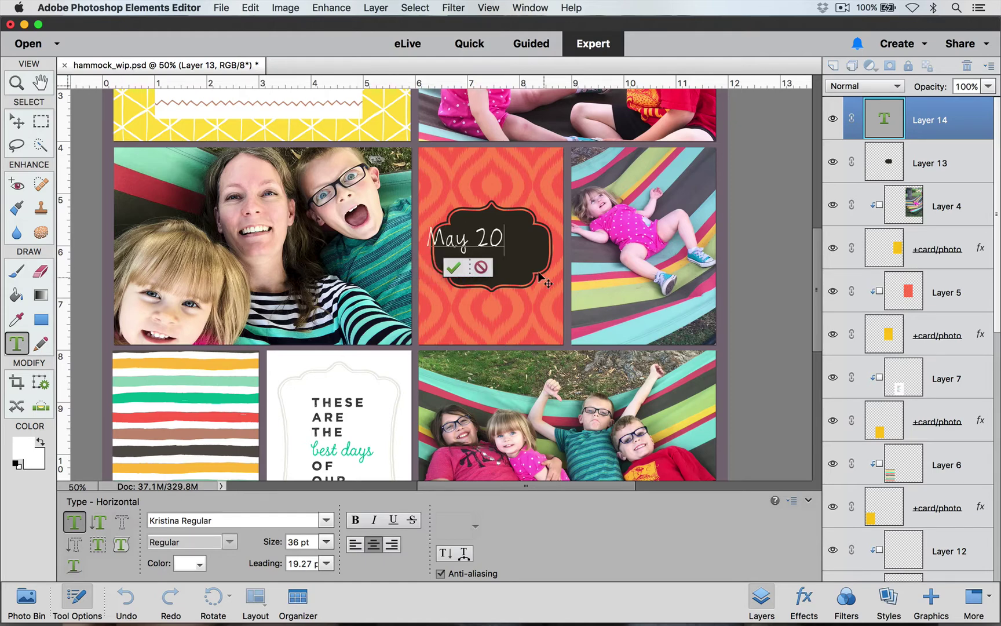
text(16)
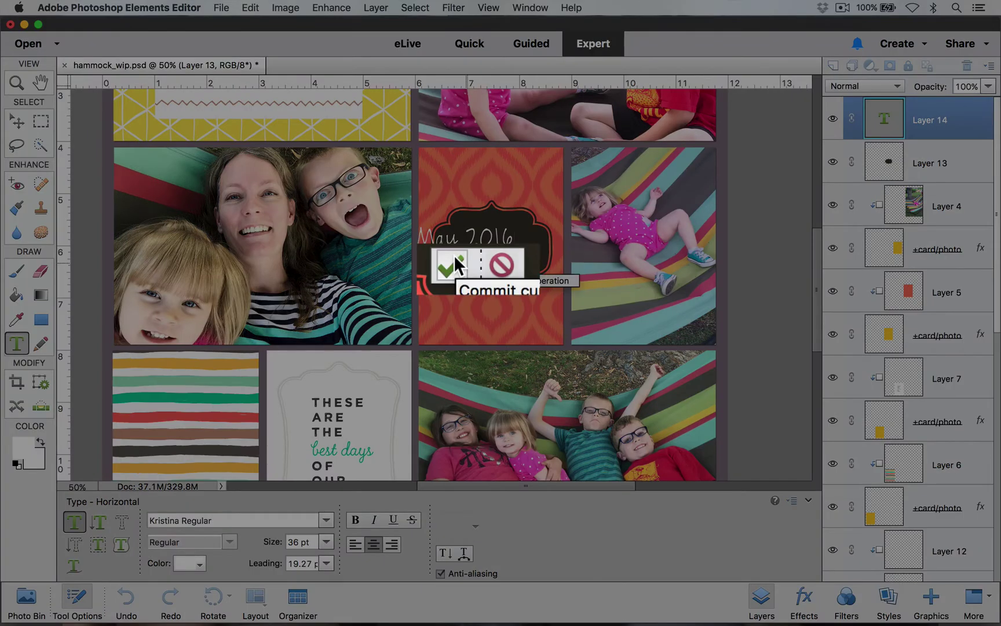
click(462, 263)
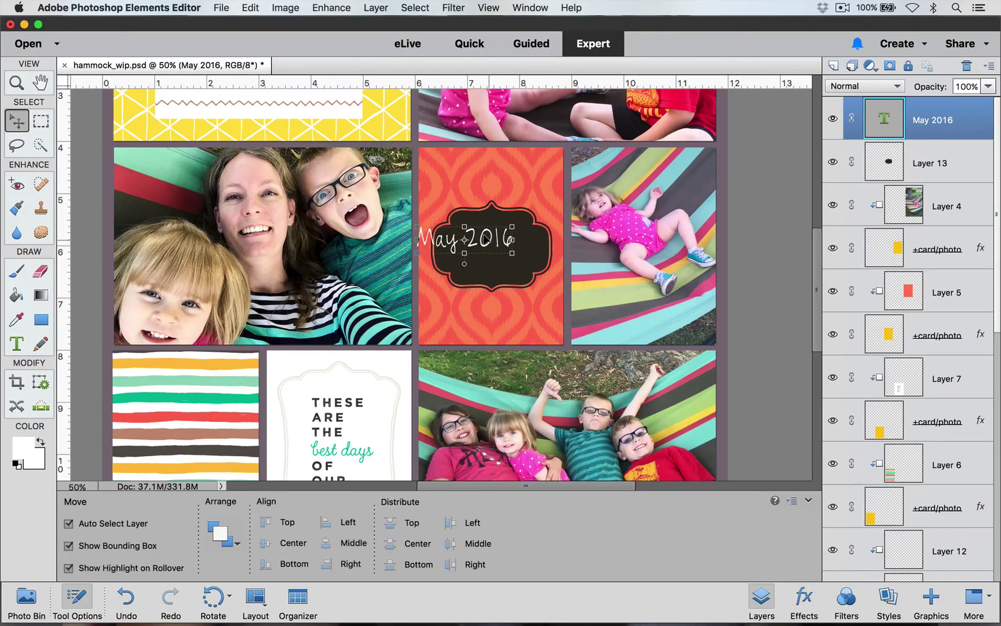
Center the May 2016 text on the dark label and scale it proportionally to 101.55%
drag(485, 239, 507, 246)
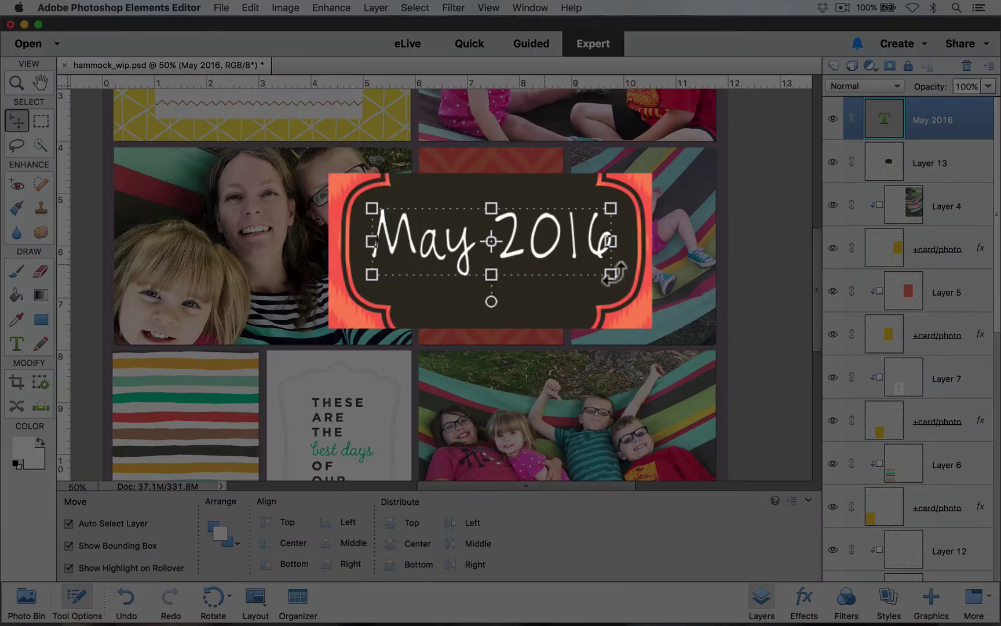
click(610, 273)
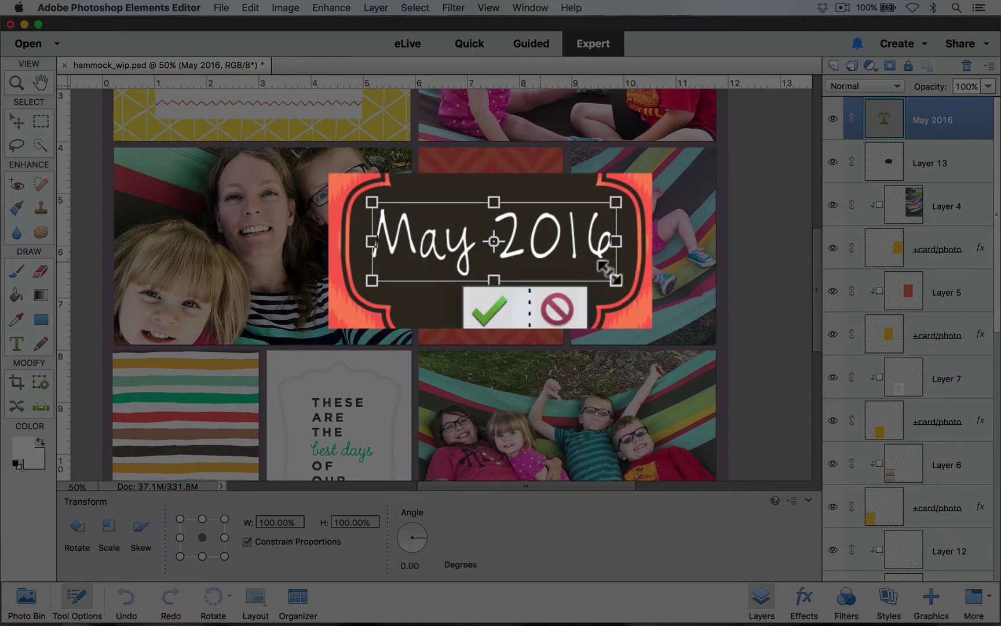
drag(614, 278, 539, 259)
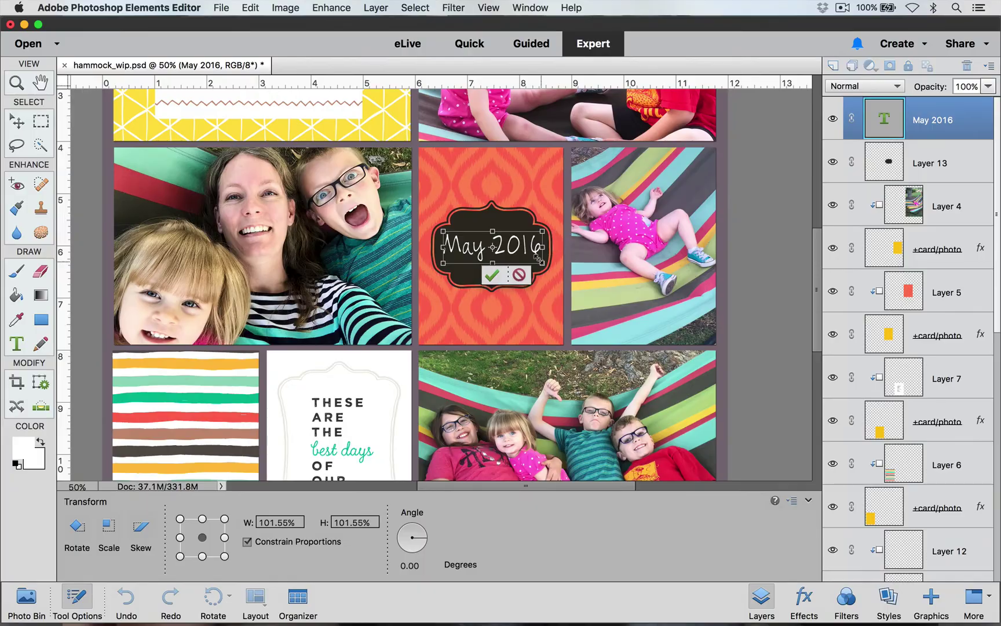
click(482, 271)
click(510, 294)
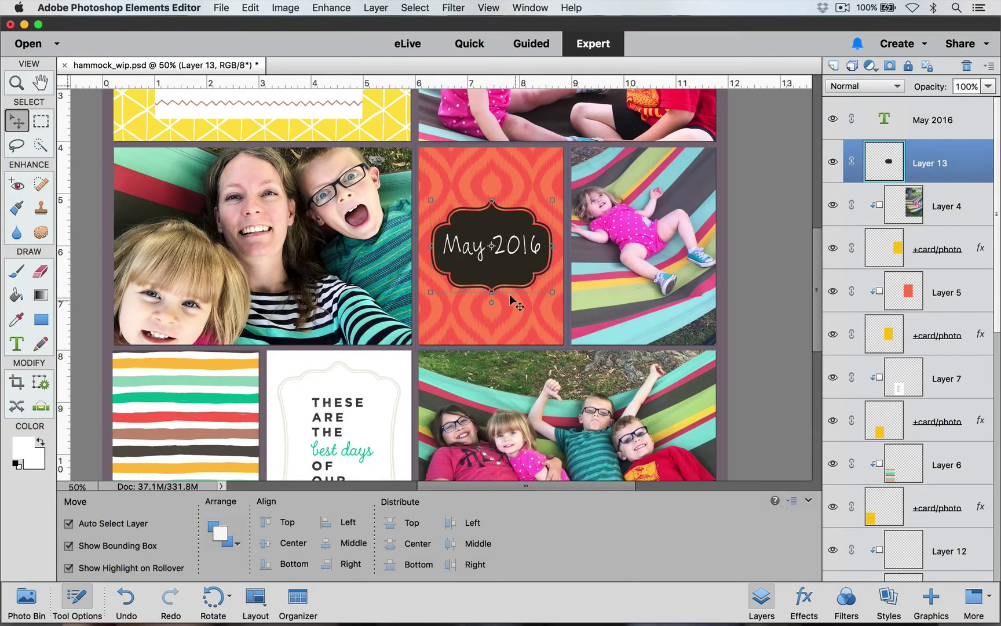
Add a new layer above the striped card's paper and choose the 351 px scalloped brush from the bh_adventureaw... set
scroll(504, 297, down, 5)
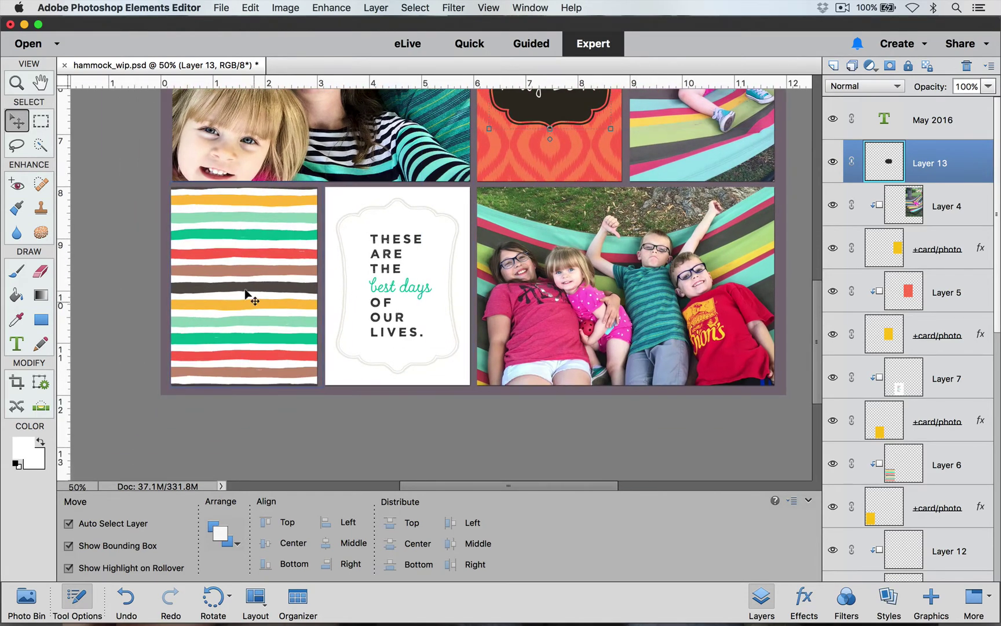
click(237, 331)
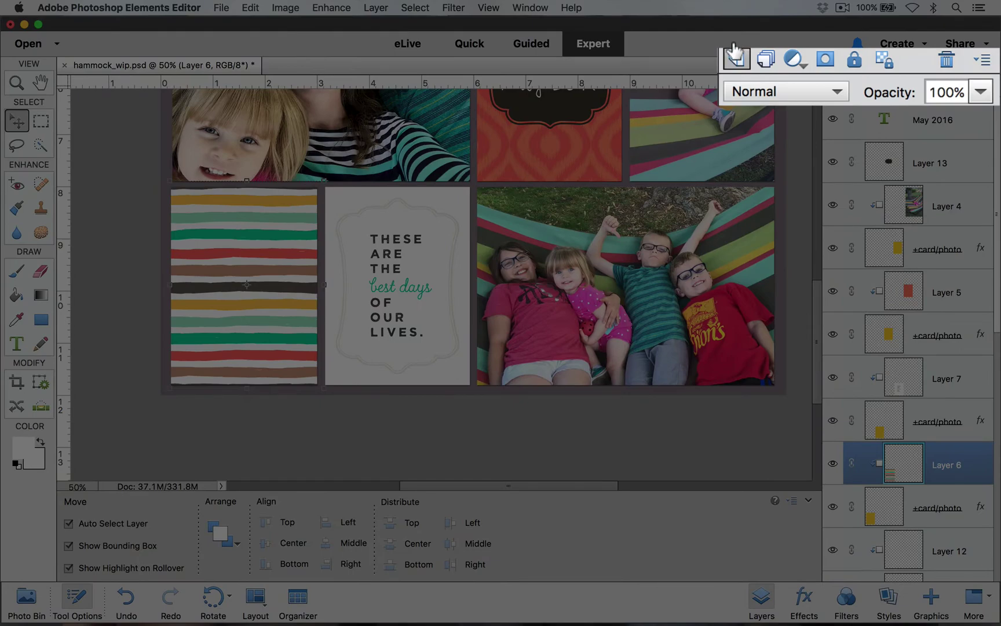
click(833, 66)
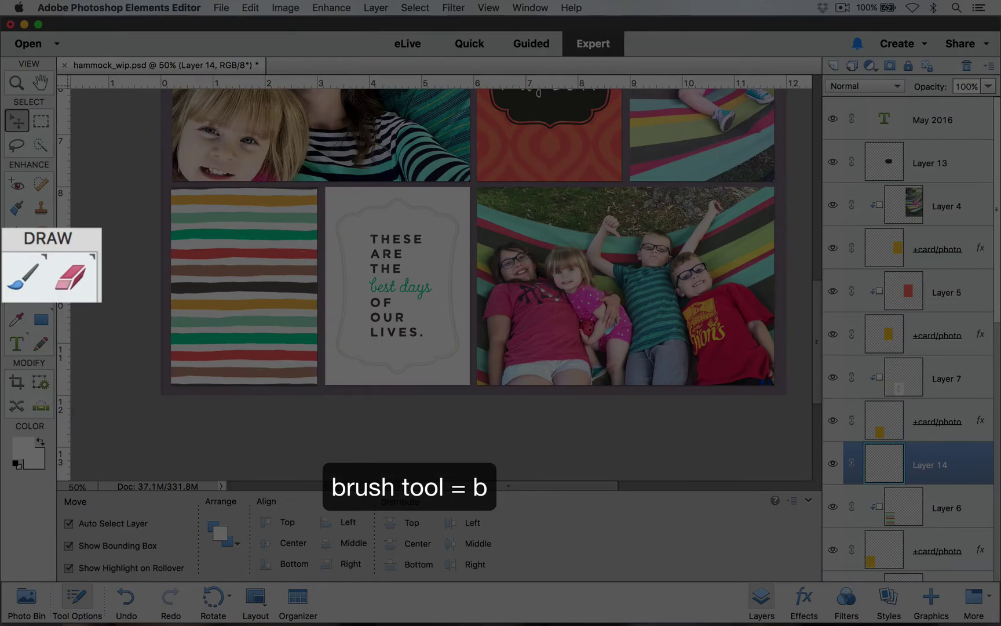
click(16, 271)
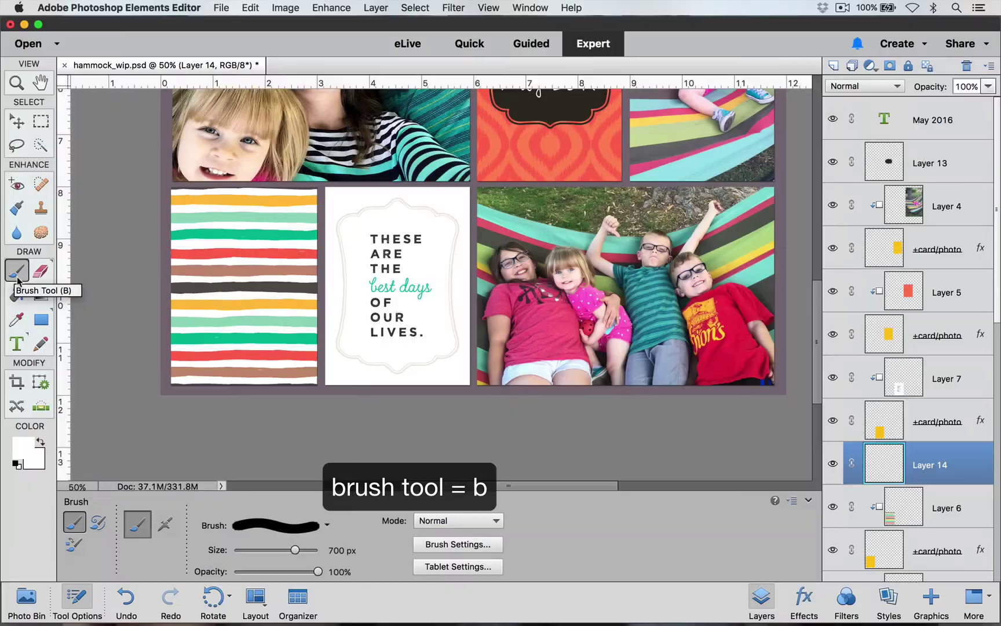
click(327, 525)
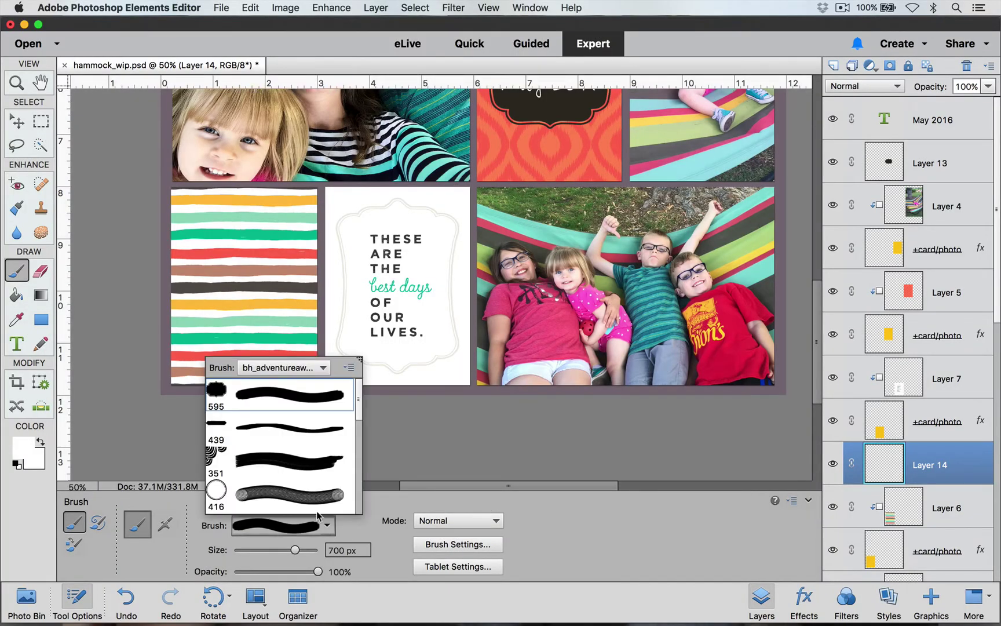
click(252, 455)
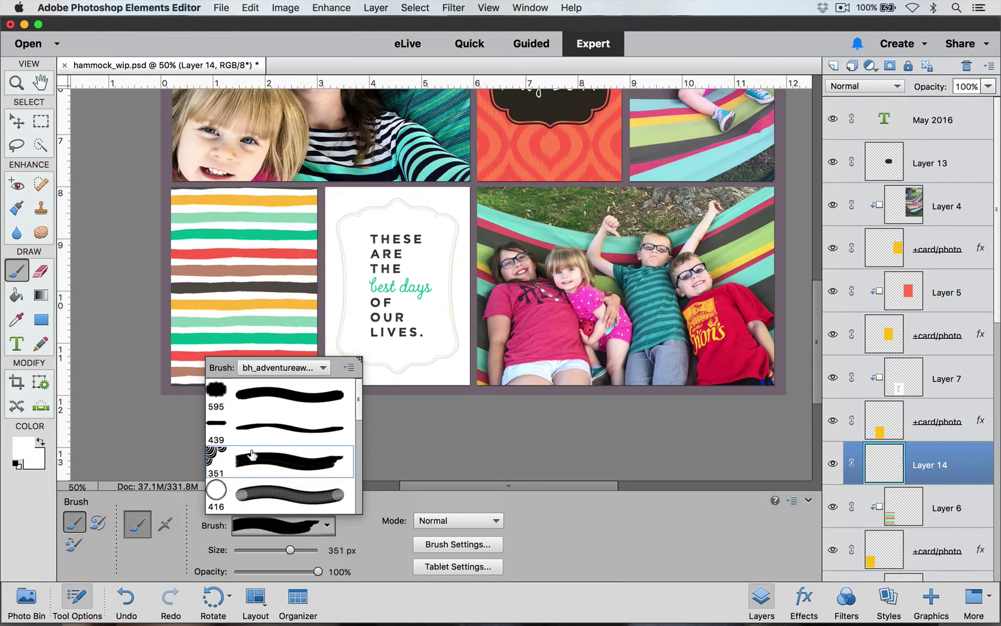
key(Return)
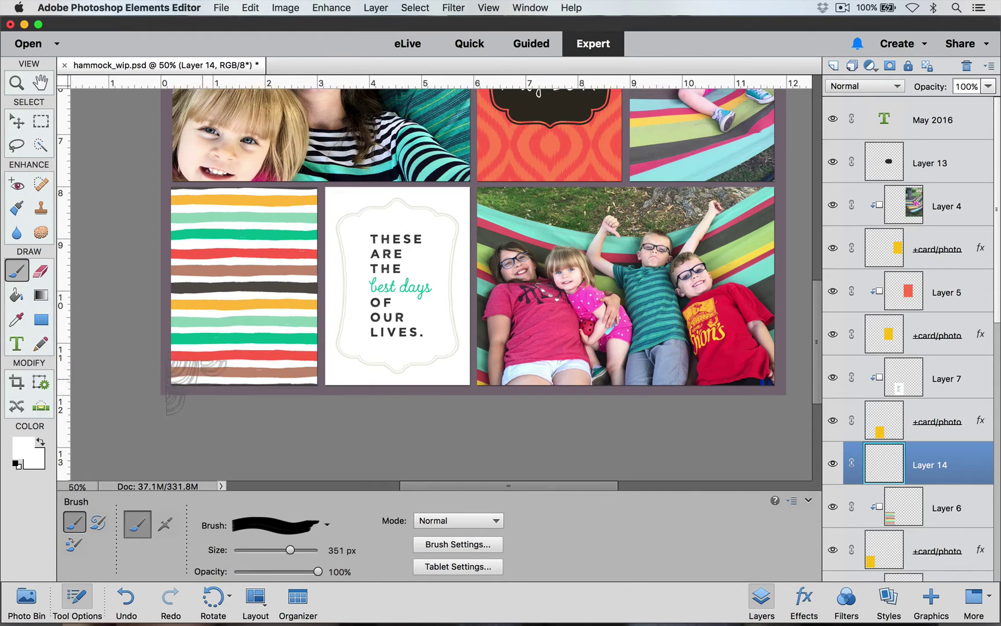
Rotate the scalloped brush tip to an angle of 90°
click(484, 545)
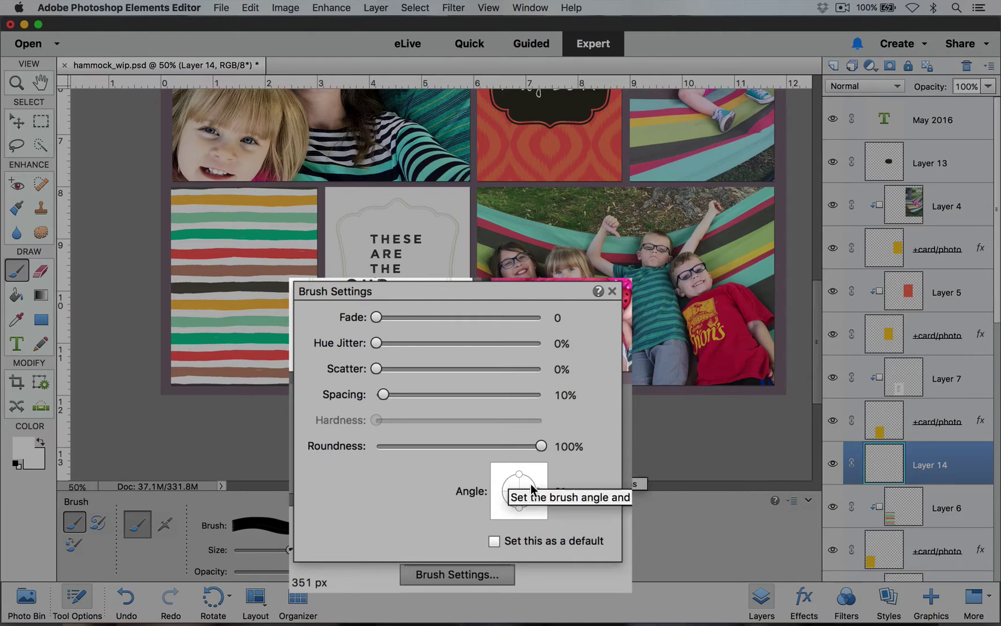
key(Return)
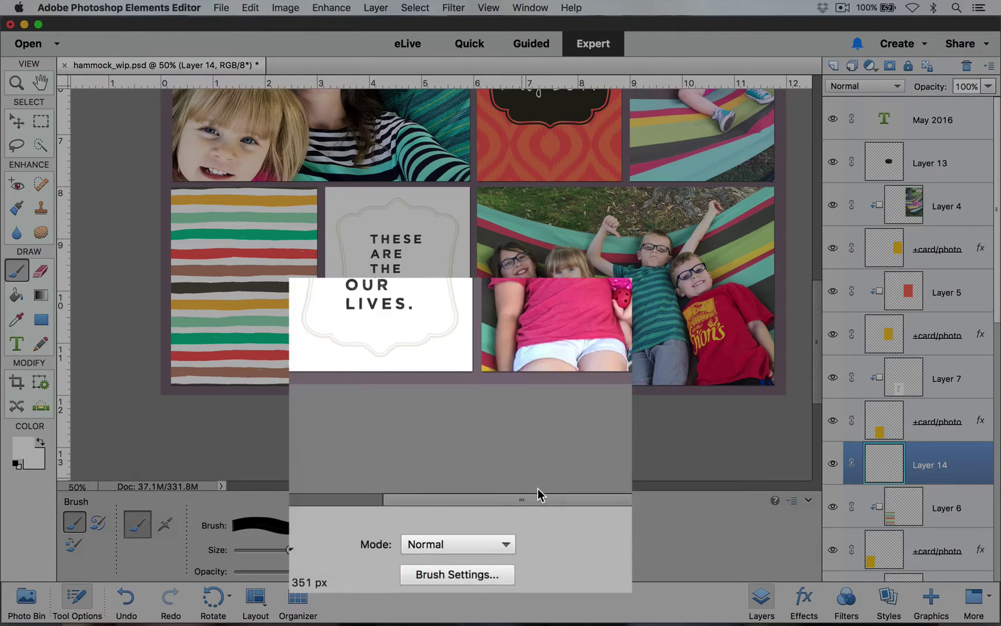
click(512, 575)
drag(545, 493, 517, 469)
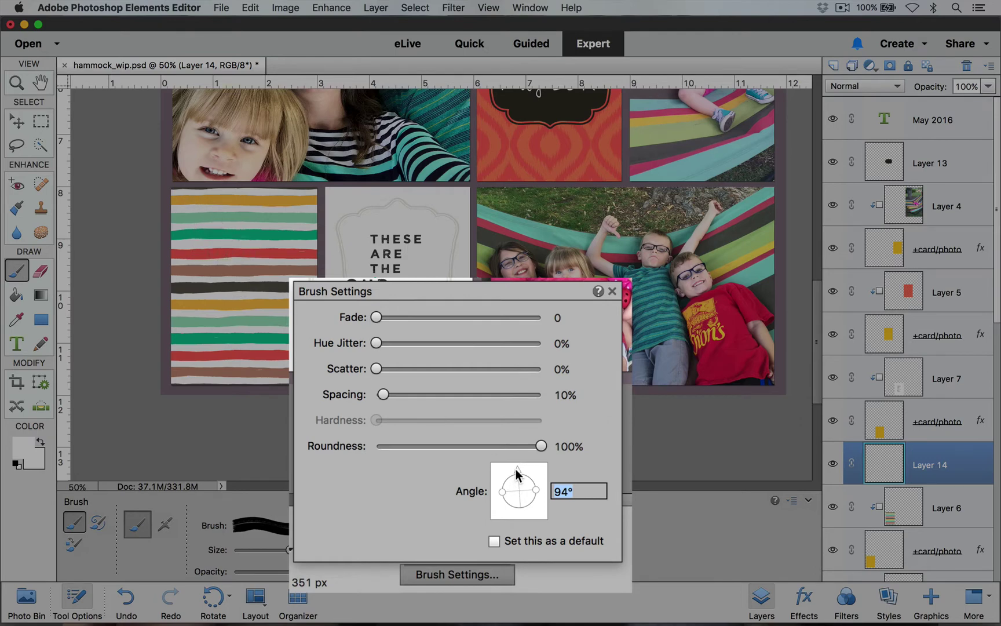
drag(523, 476, 506, 507)
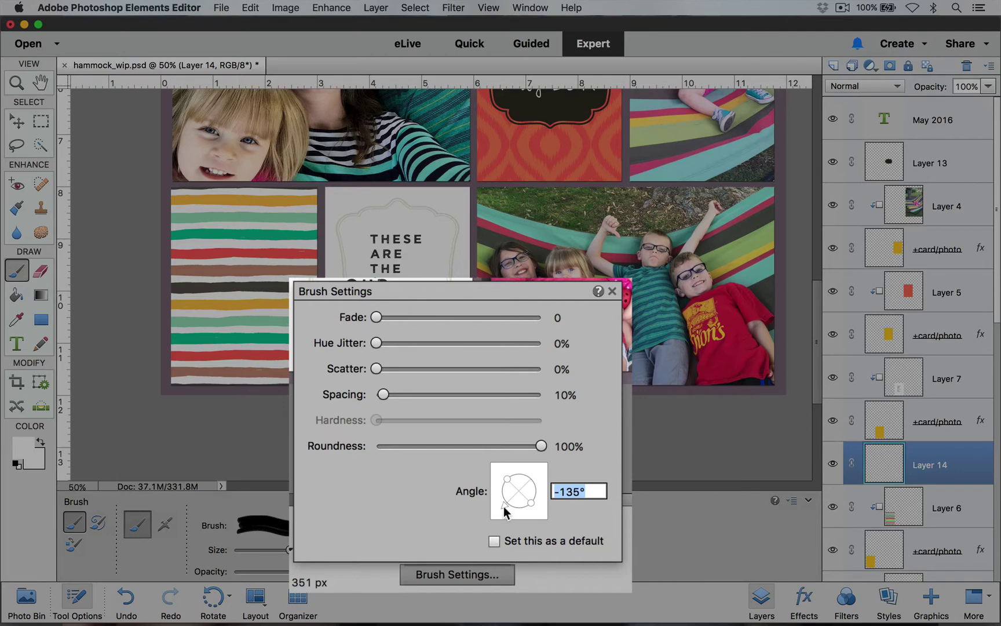
drag(509, 509, 520, 479)
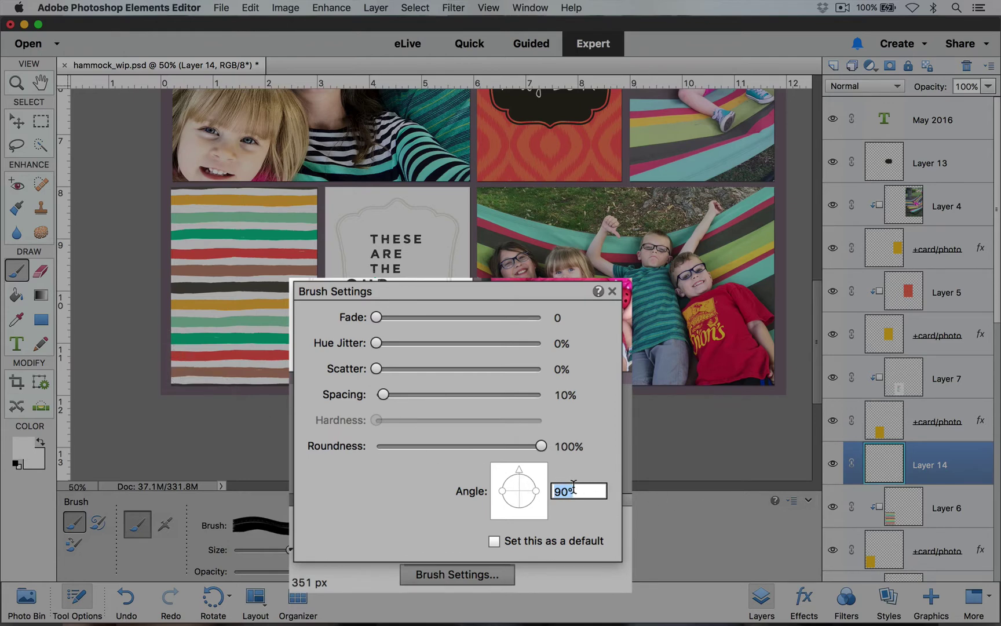
key(Return)
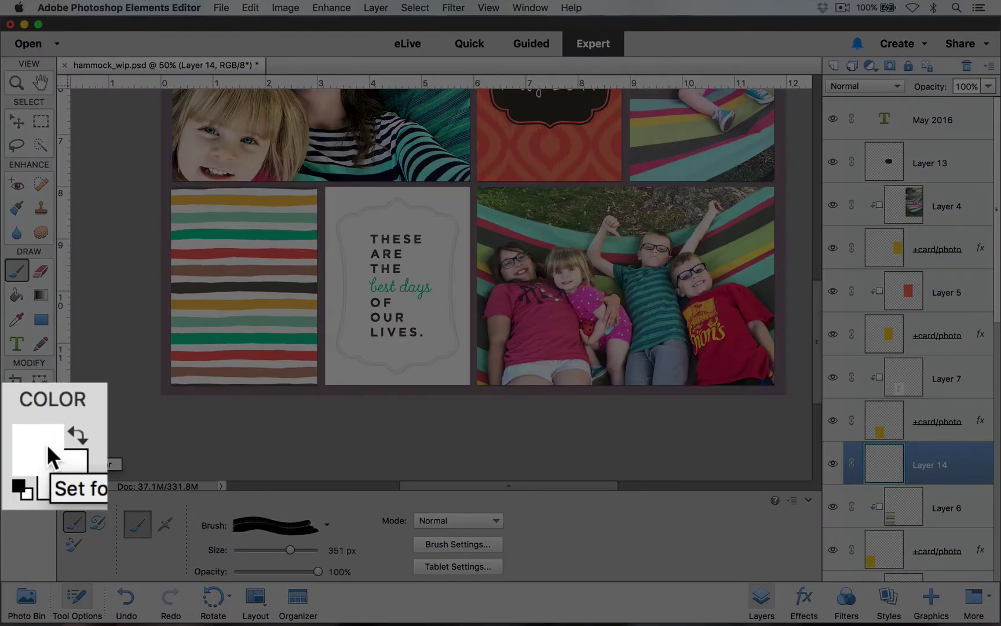
Set the foreground color to 58534d by sampling the dark stripe on the striped card
click(25, 448)
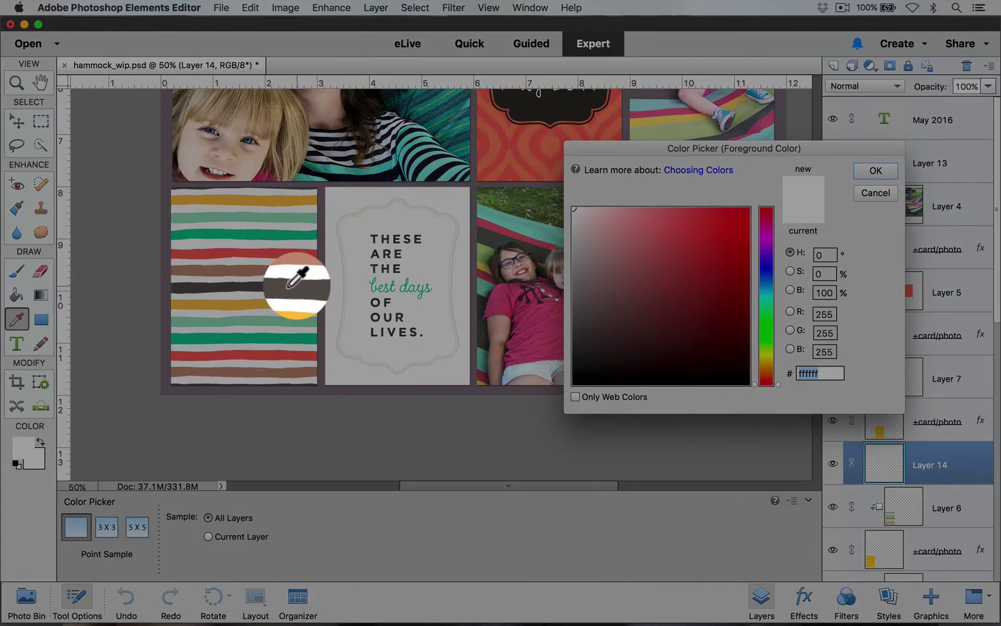
click(290, 285)
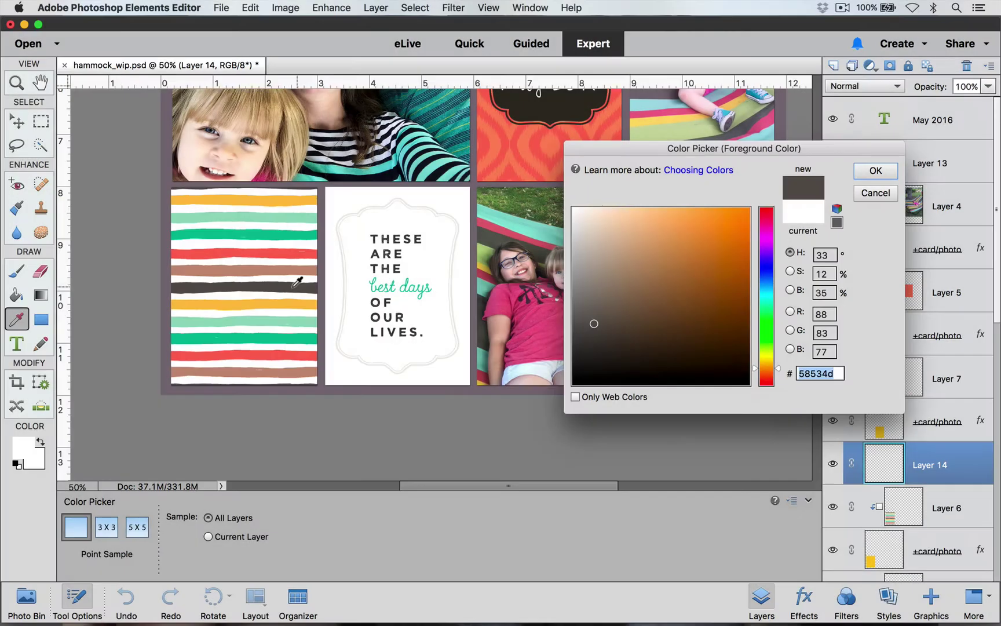
click(875, 171)
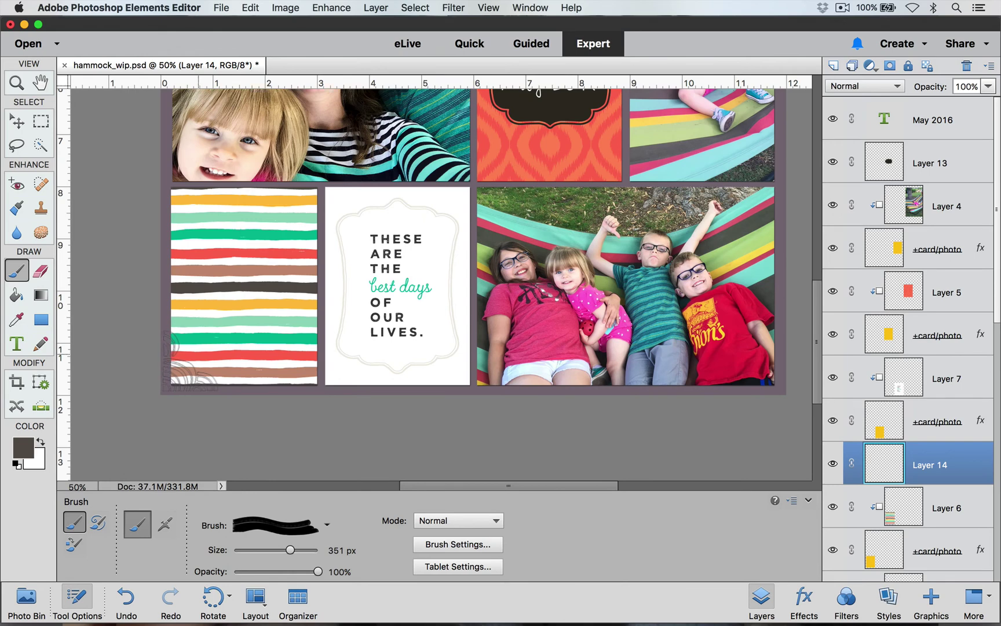
Stamp the scalloped brush in the striped card's lower-left corner, nudge it slightly left, and deselect the layer
click(195, 357)
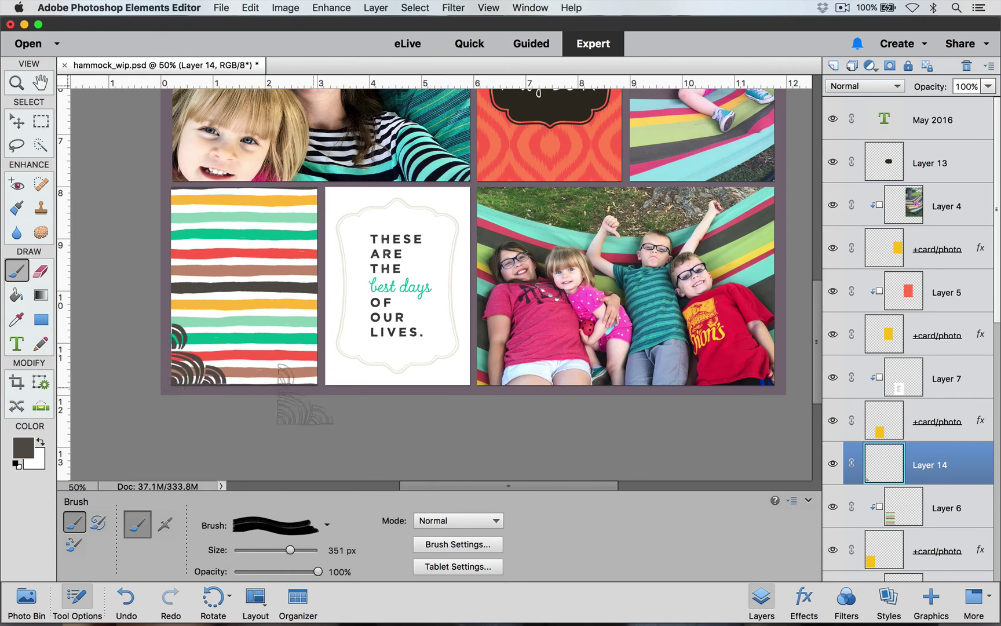
click(18, 121)
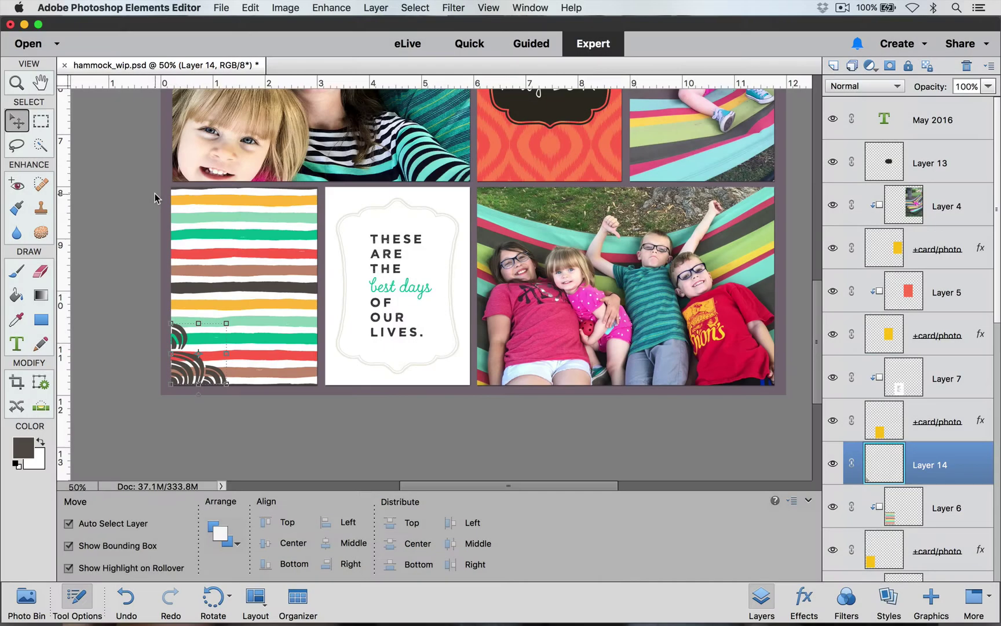
key(Left)
key(Left)
key(Left)
key(Left)
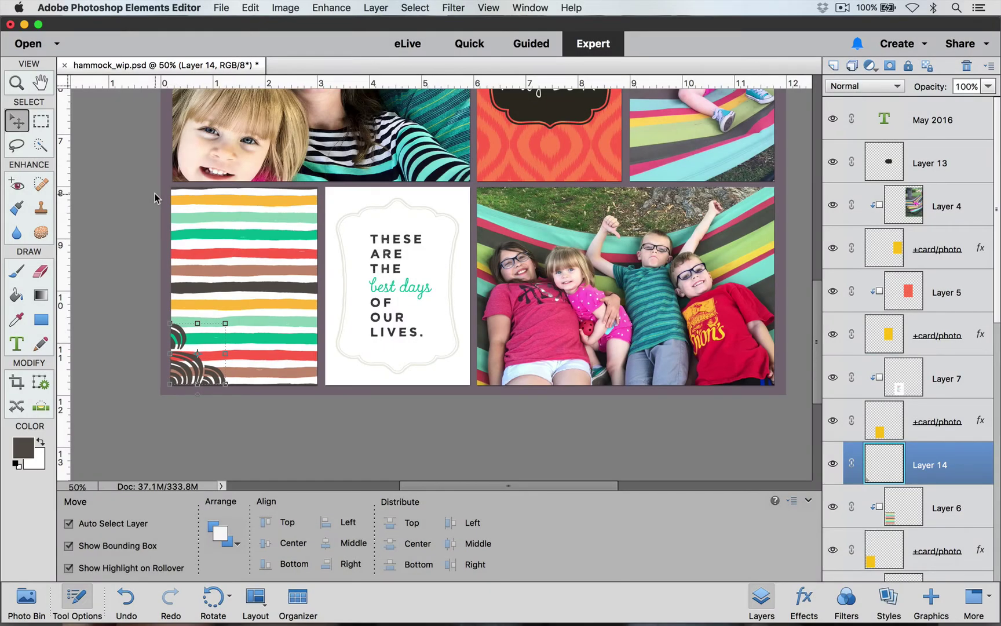
key(Left)
click(308, 410)
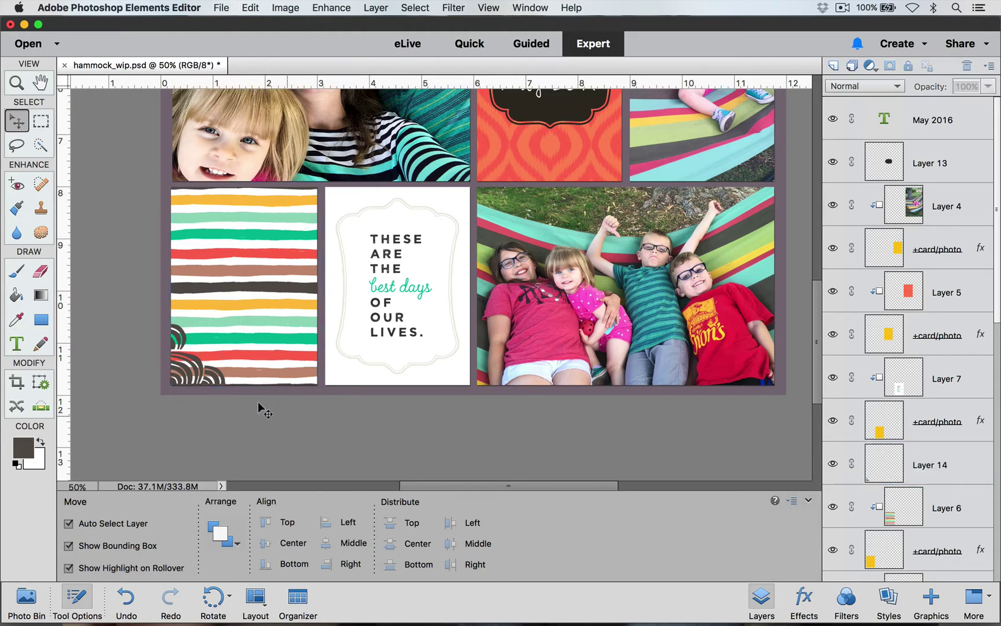
Clip the scalloped stamp layer to the striped card and lower its opacity to 61%
click(205, 369)
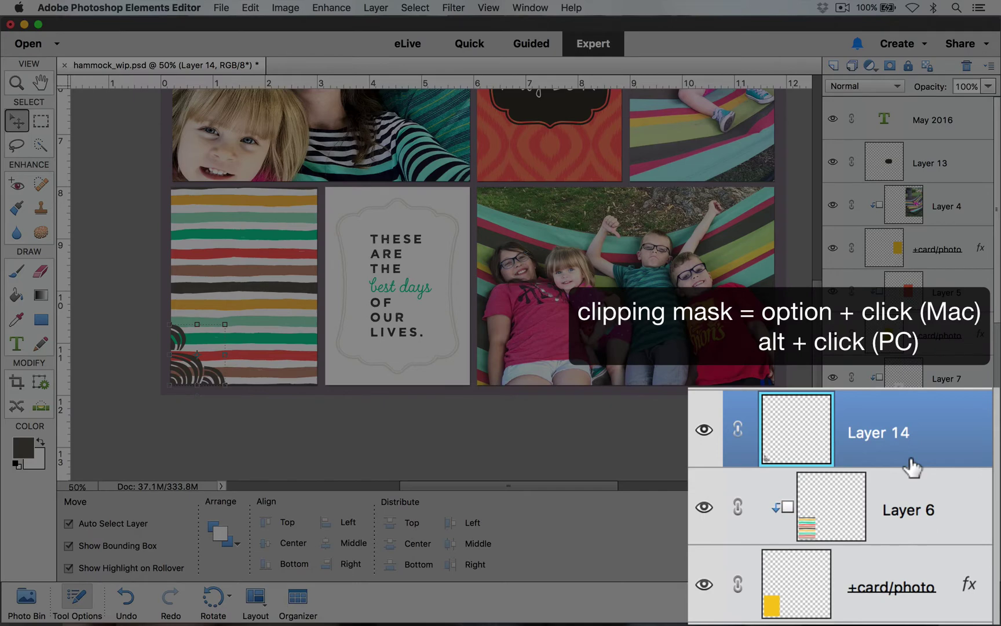
alt+click(971, 482)
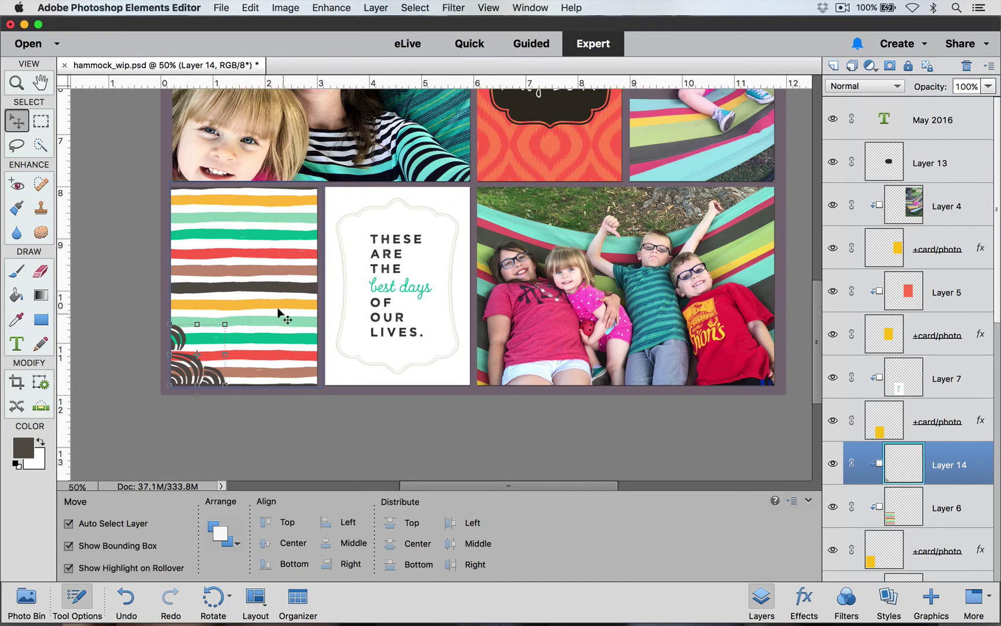
click(988, 86)
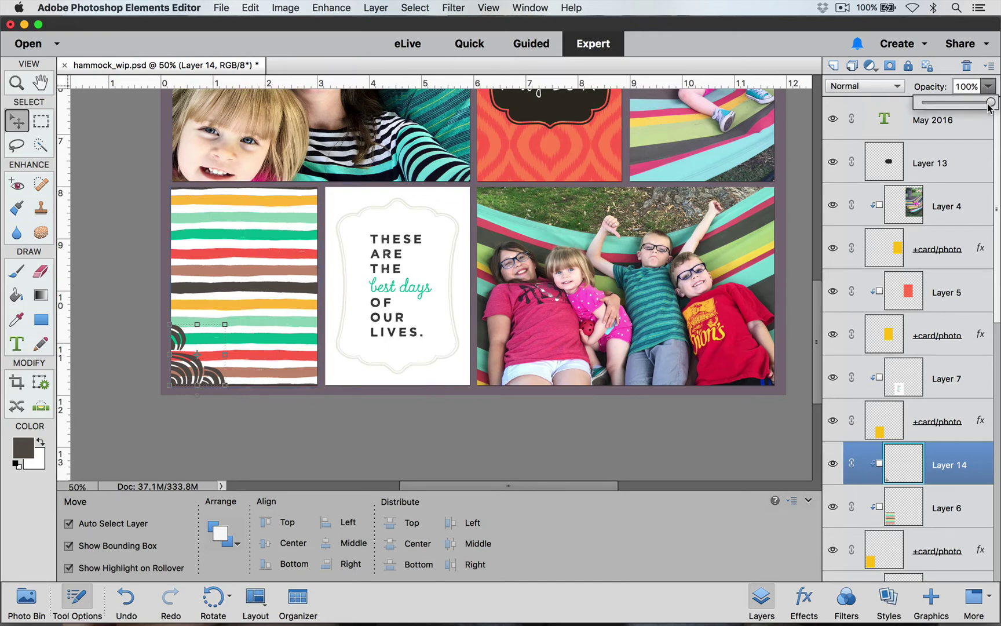
drag(992, 106, 970, 111)
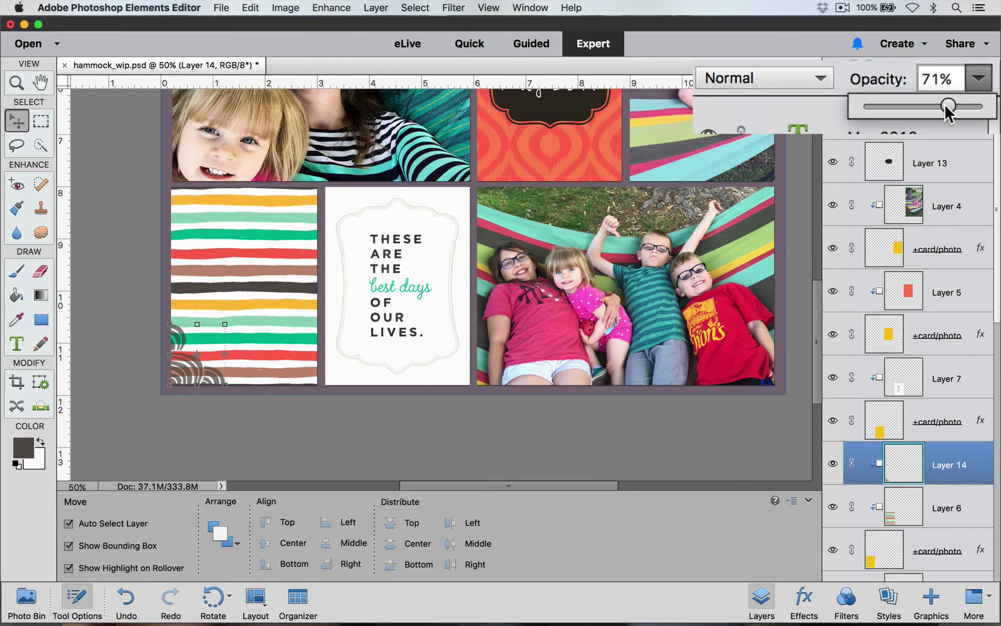
mouse_move(949, 107)
mouse_down()
mouse_move(930, 108)
mouse_move(964, 102)
mouse_up()
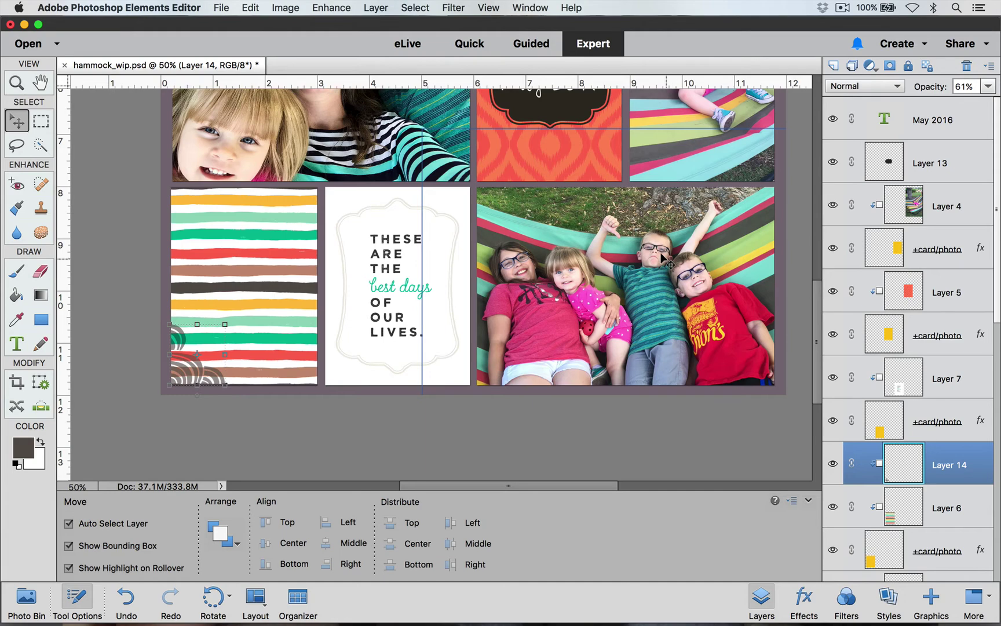
Add a new layer above the bottom photo of the four children and choose the 612 px "love" brush
click(661, 294)
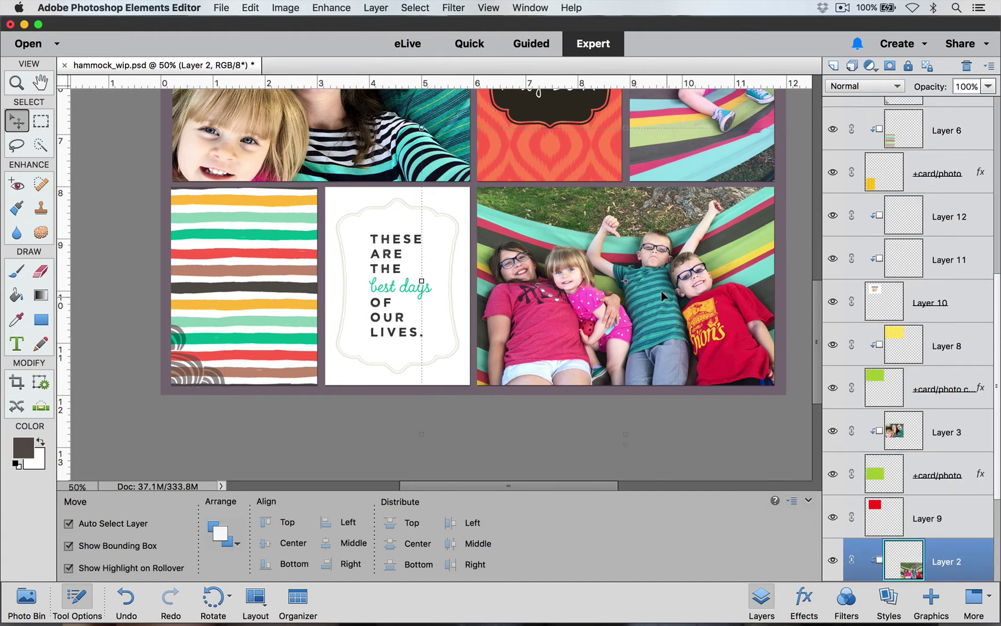
scroll(975, 493, down, 3)
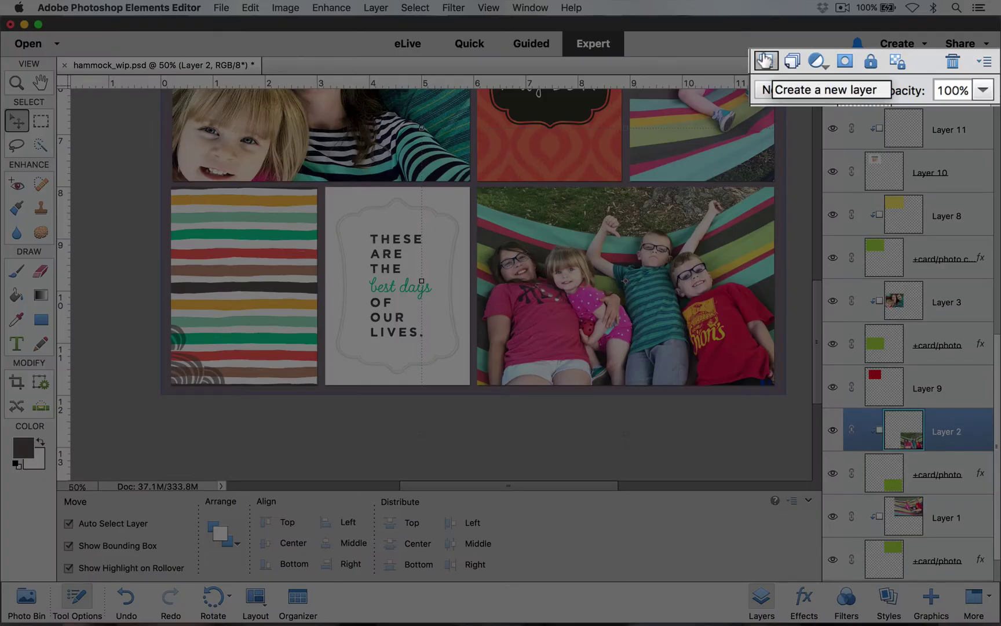
click(765, 60)
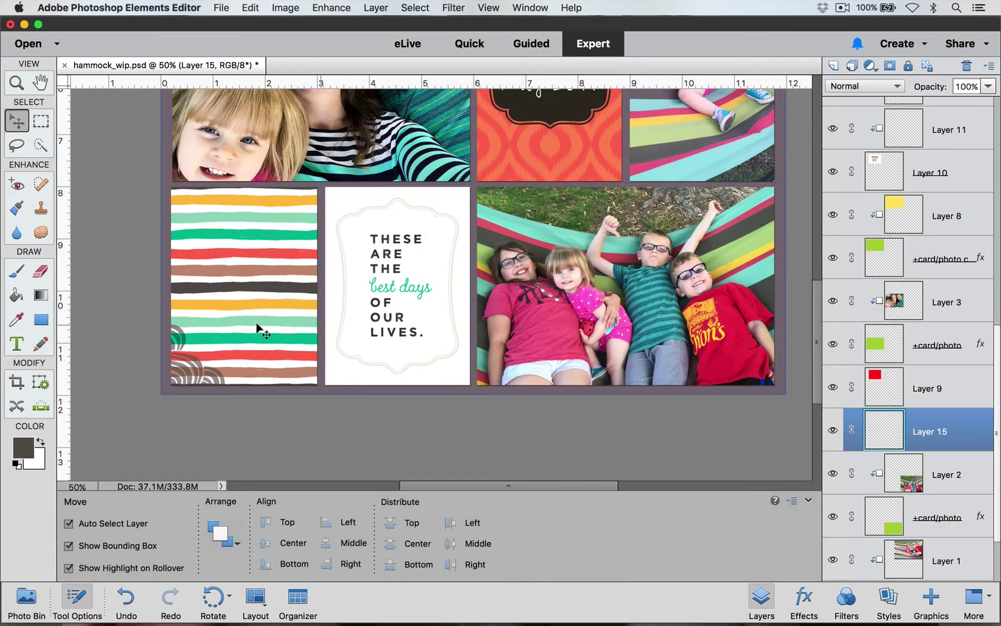
click(18, 271)
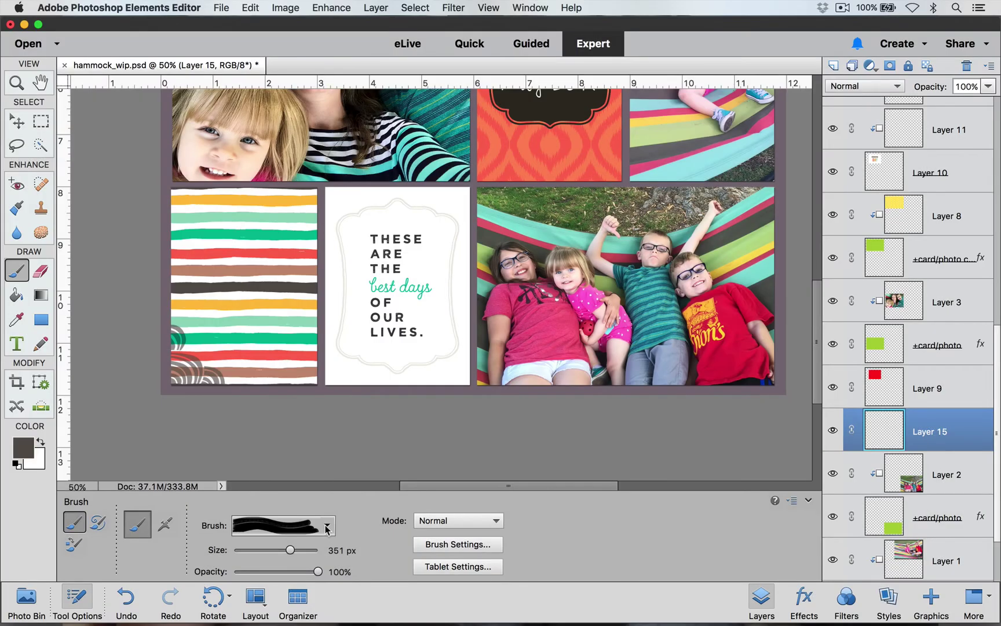
click(326, 526)
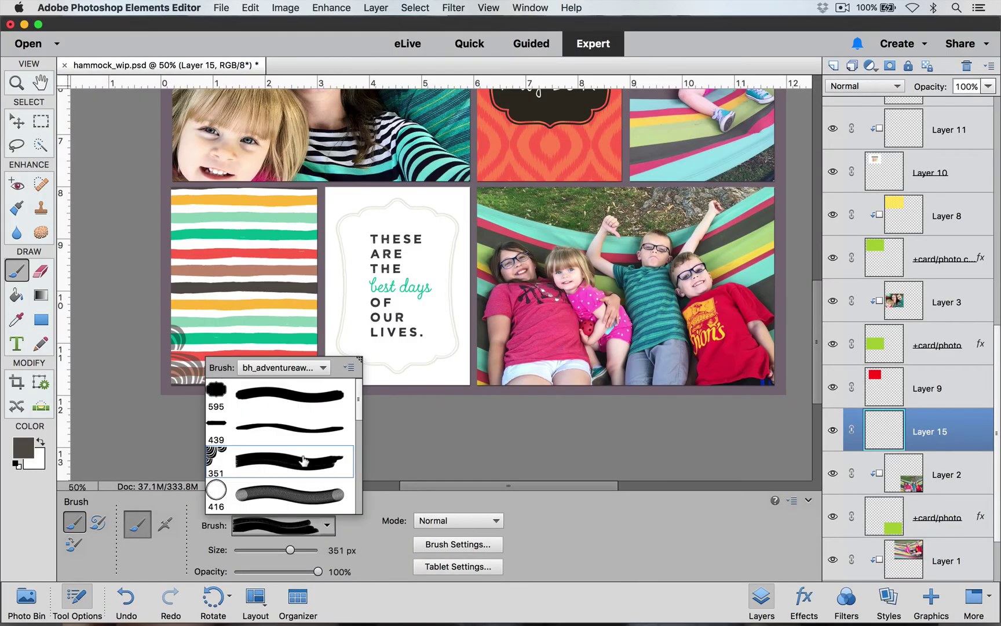
scroll(303, 460, down, 2)
scroll(303, 459, down, 10)
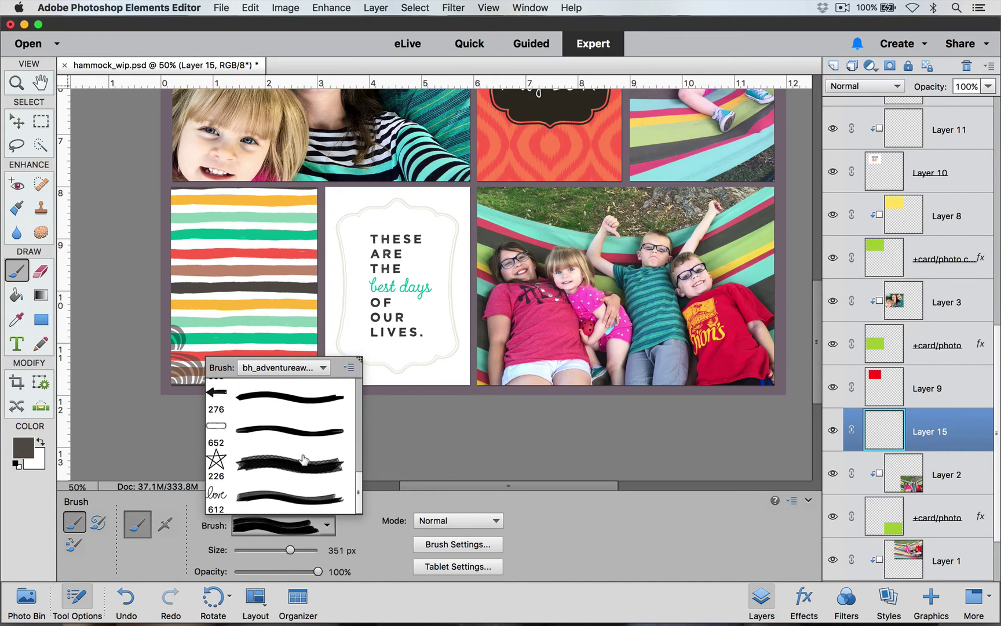
double_click(304, 495)
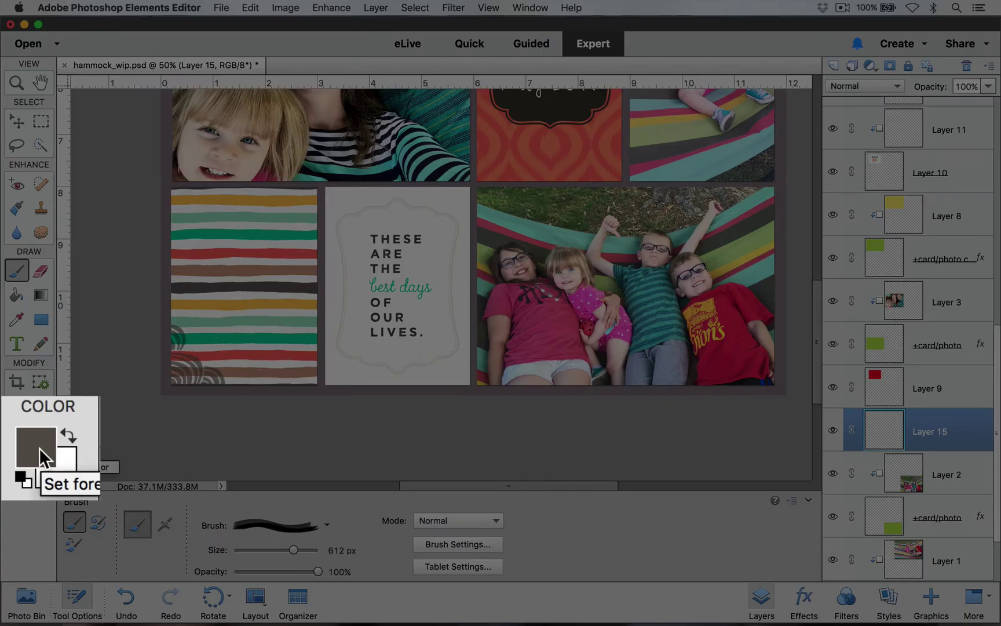
Set the foreground color to white, ffffff
click(26, 449)
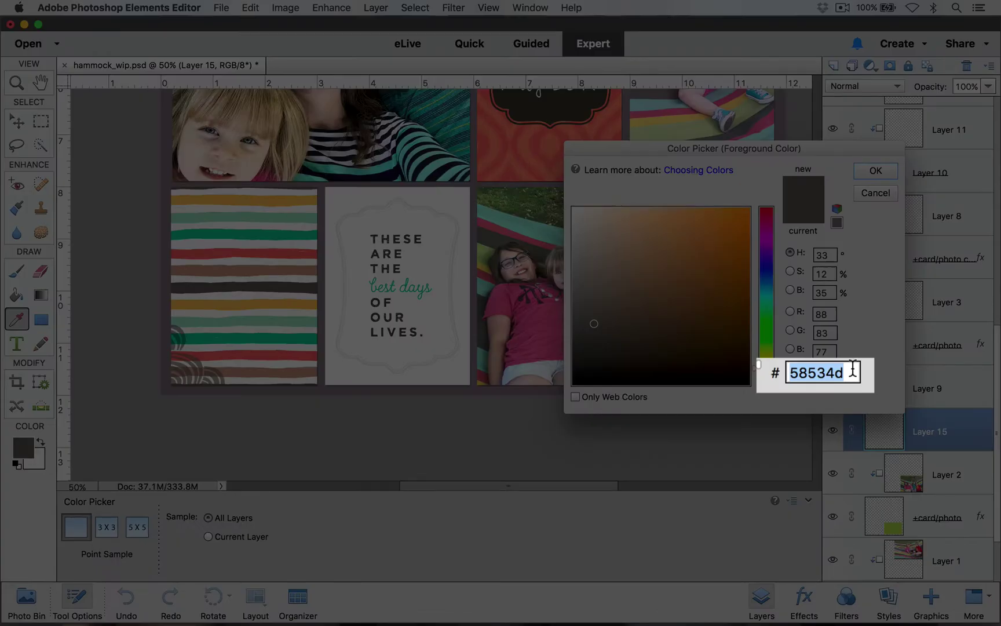
text(ffffff)
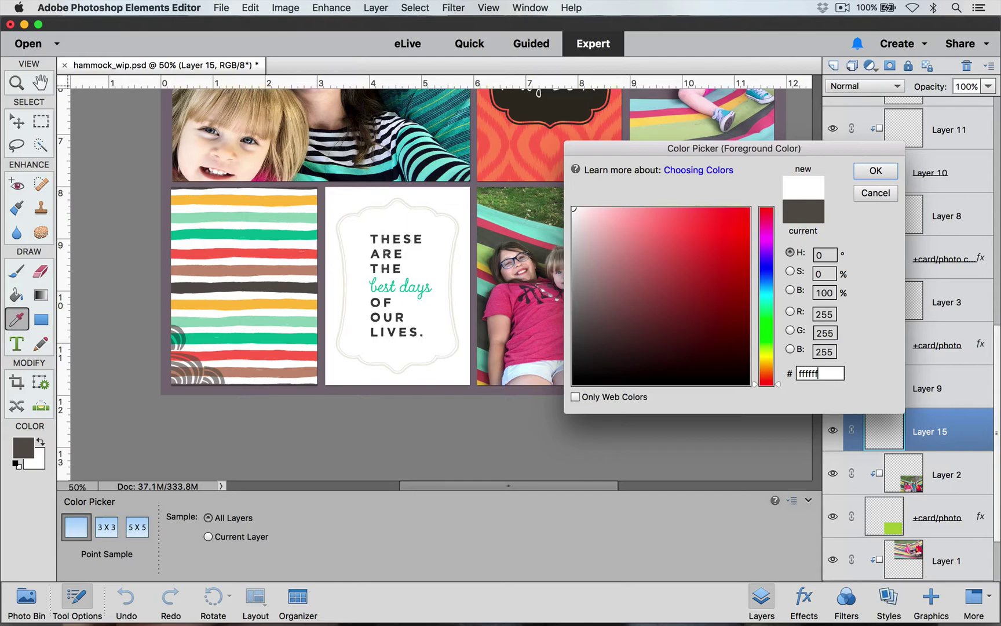
click(876, 170)
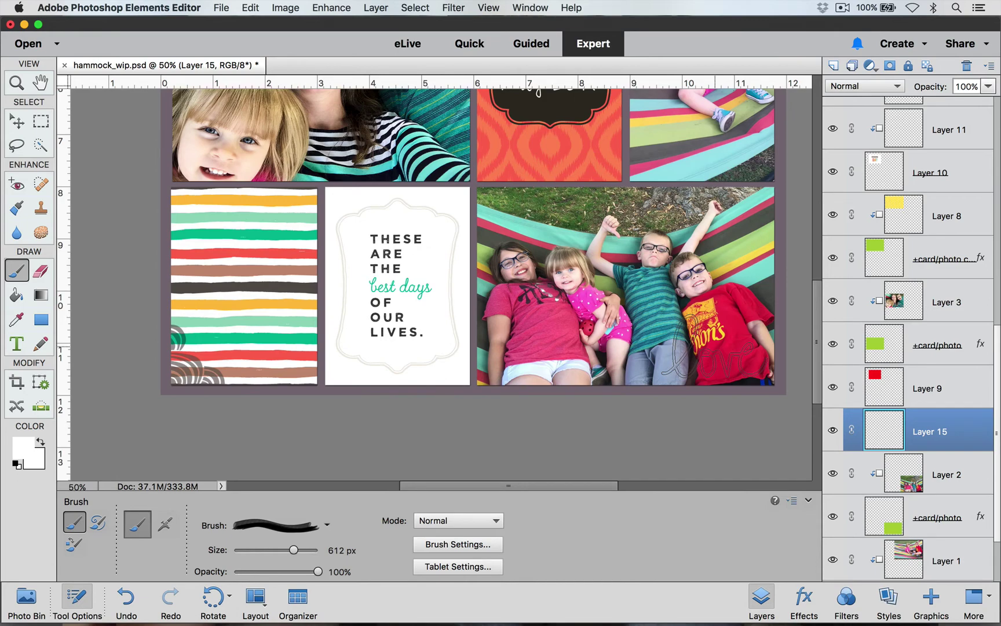
Enlarge the "love" brush to 700 px and stamp it in white in the lower-right corner of the four children's photo
key(bracketright)
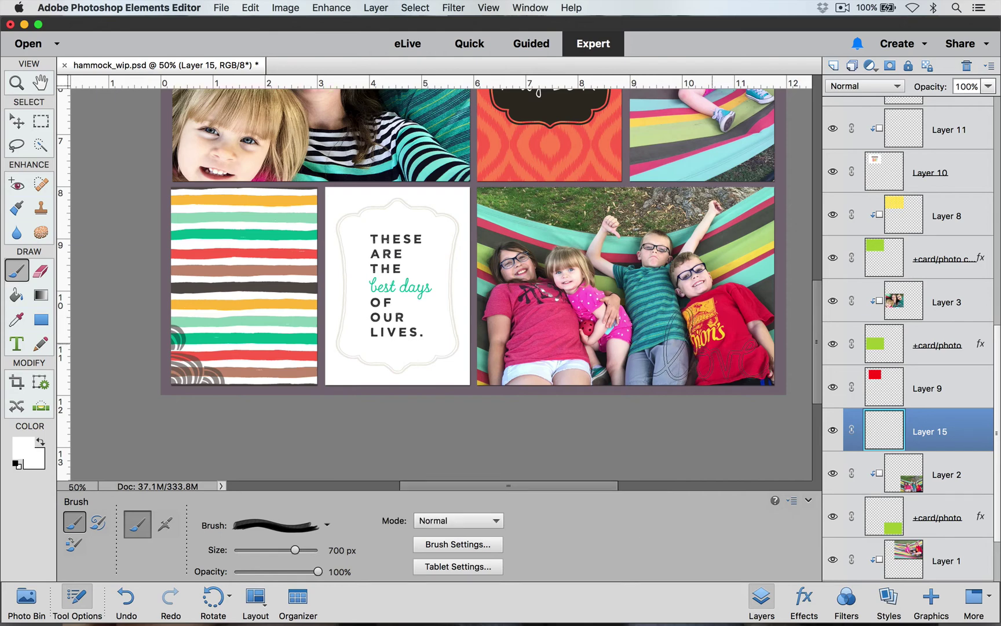
click(713, 343)
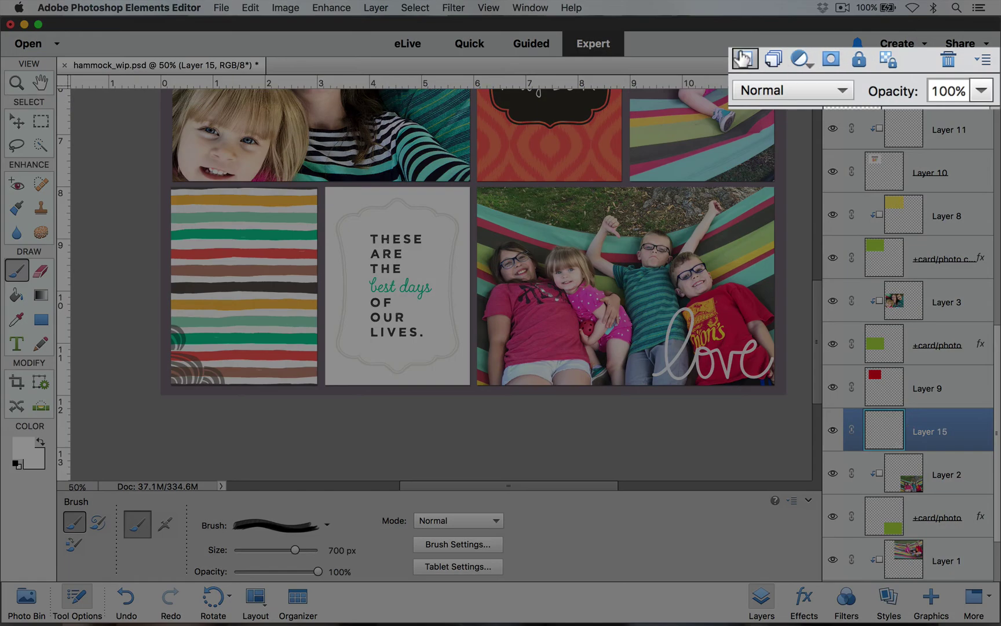
Add a new layer above the "love" stamp and choose the 494 px arrow brush
click(832, 65)
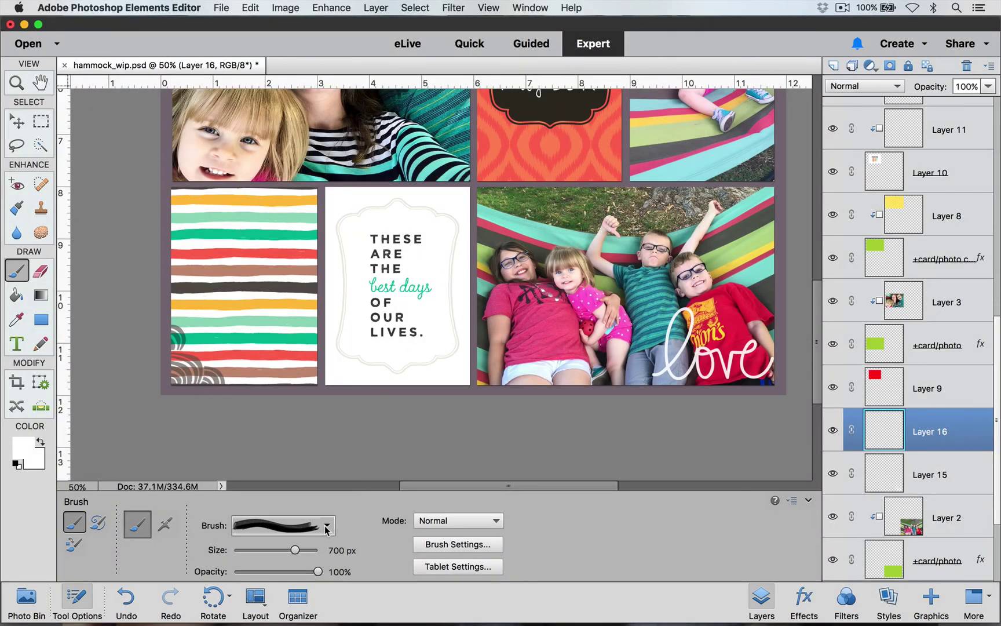
click(326, 526)
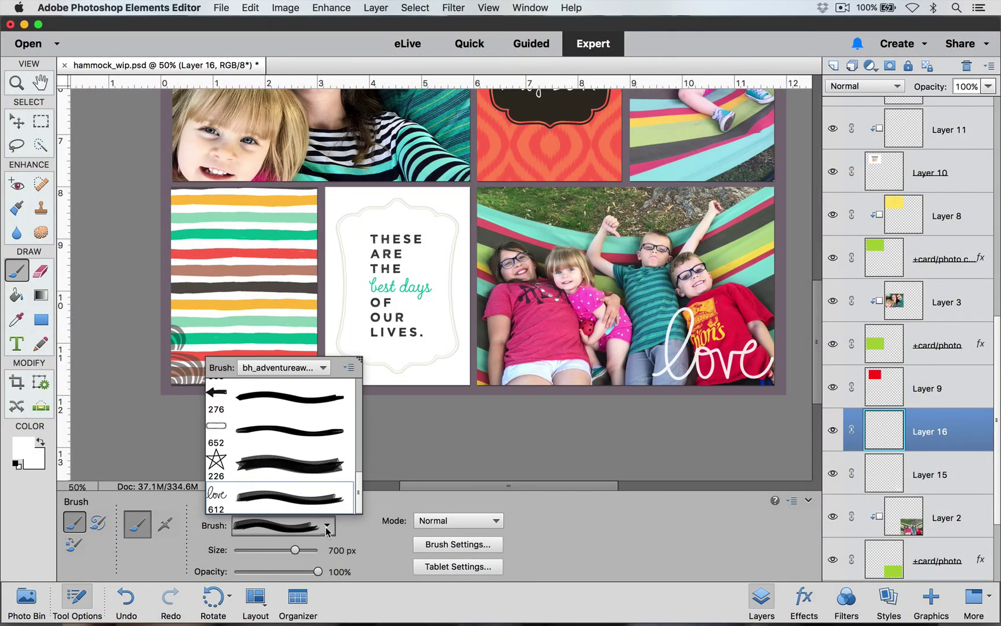
scroll(316, 494, up, 6)
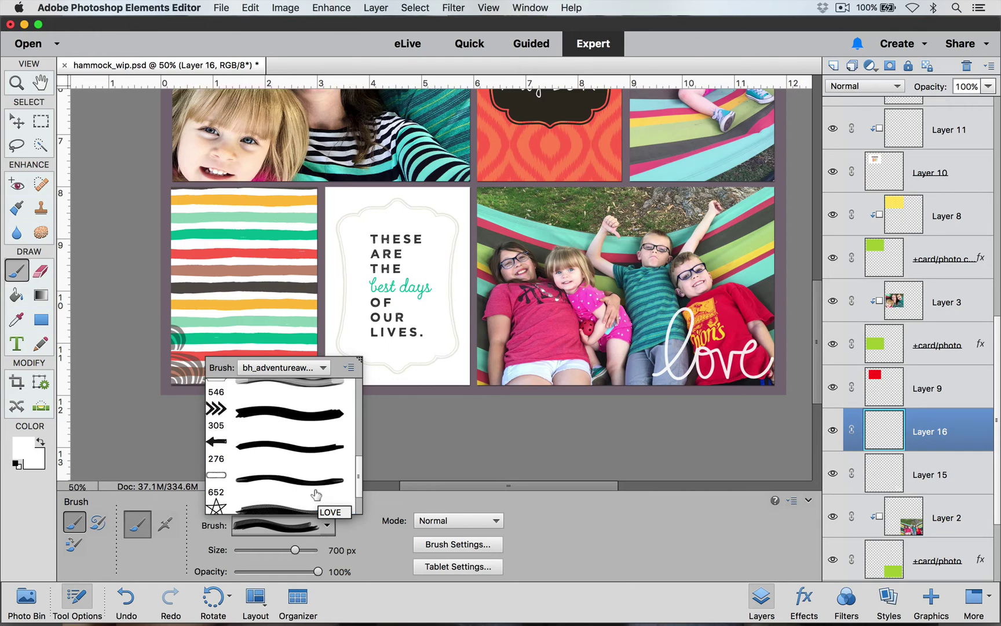
scroll(316, 494, up, 1)
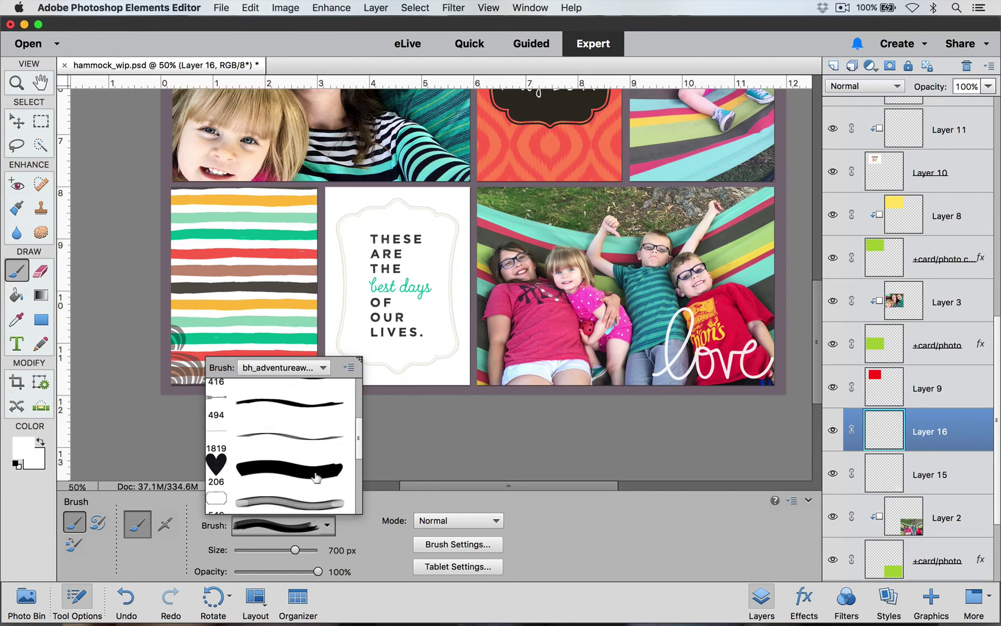
click(321, 411)
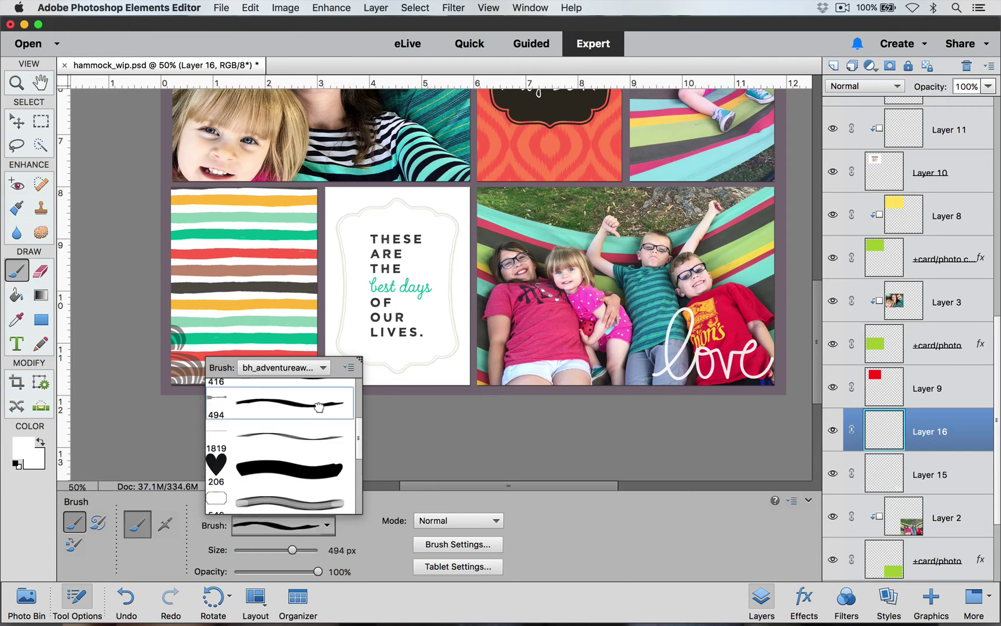
click(321, 411)
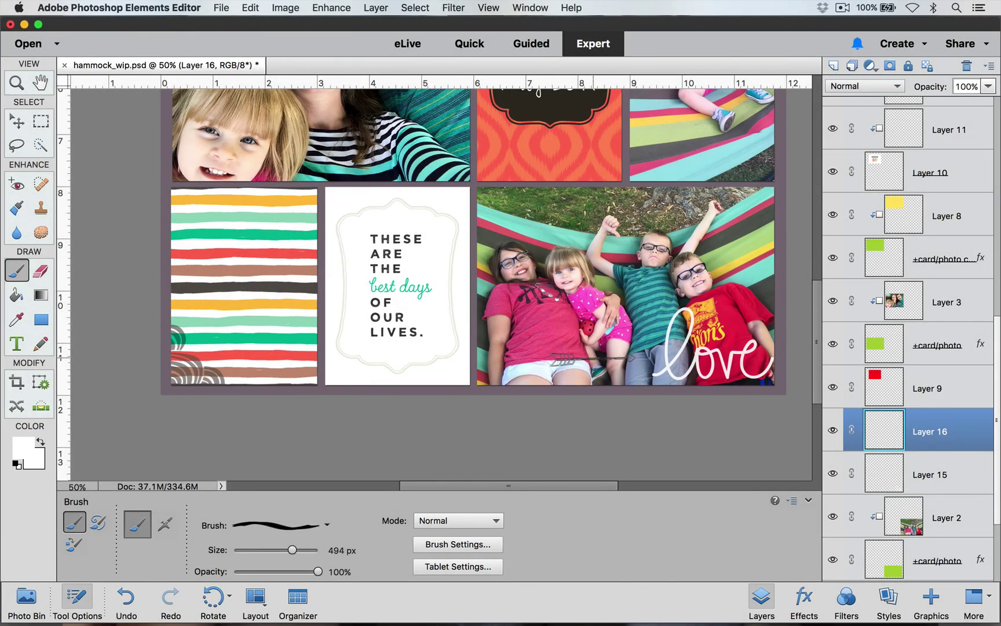
Enlarge the arrow brush to 800 px and stamp a white arrow along the photo's lower edge, pointing at the word "love"
drag(595, 359, 601, 360)
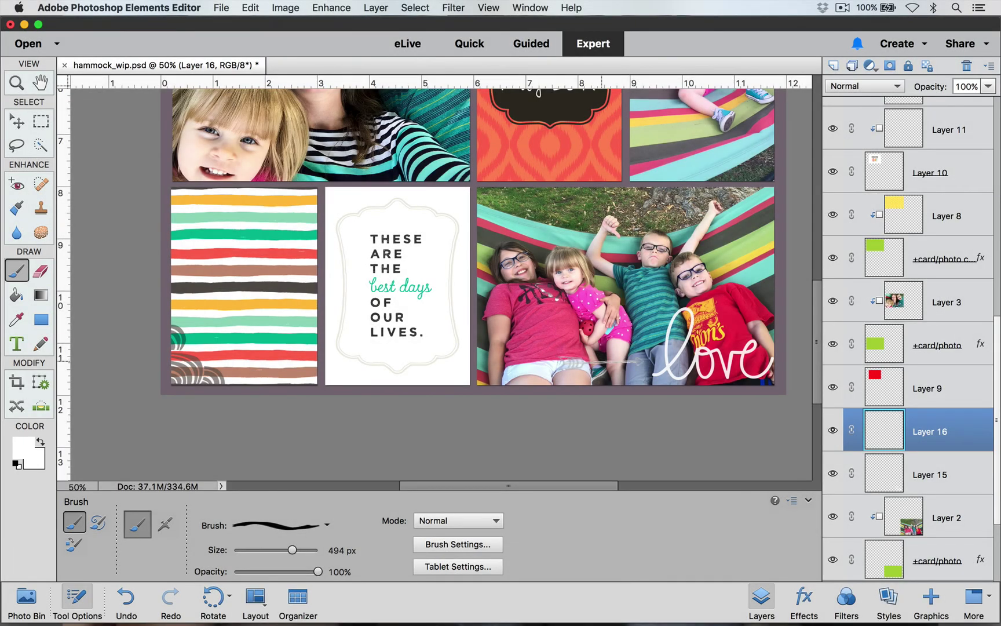
key(bracketright)
key(bracketright)
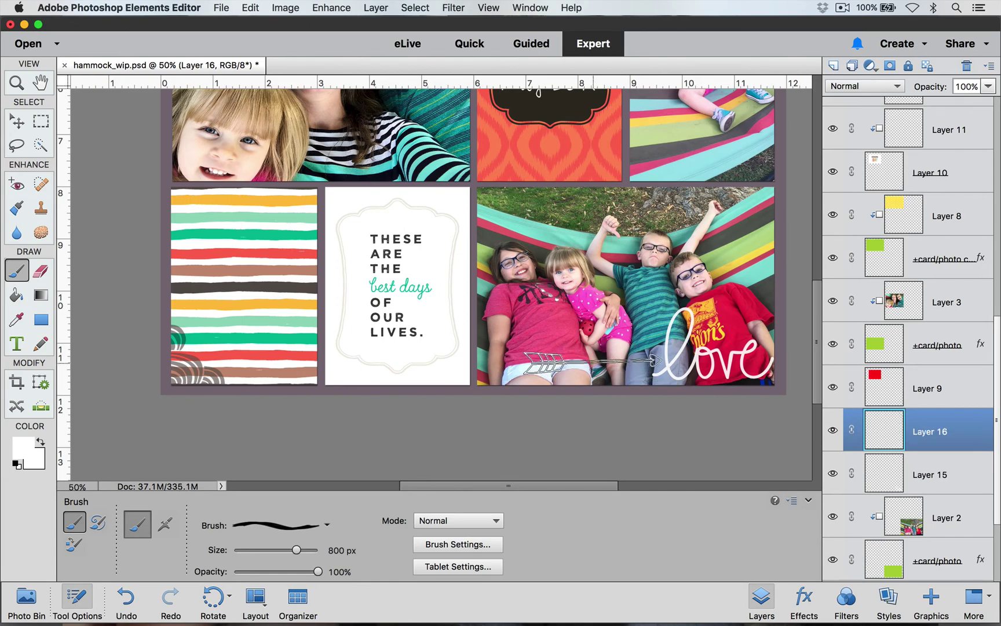
click(593, 362)
Try Soft Light on the arrow stamp's layer, and settle on Overlay as its blend mode
click(16, 120)
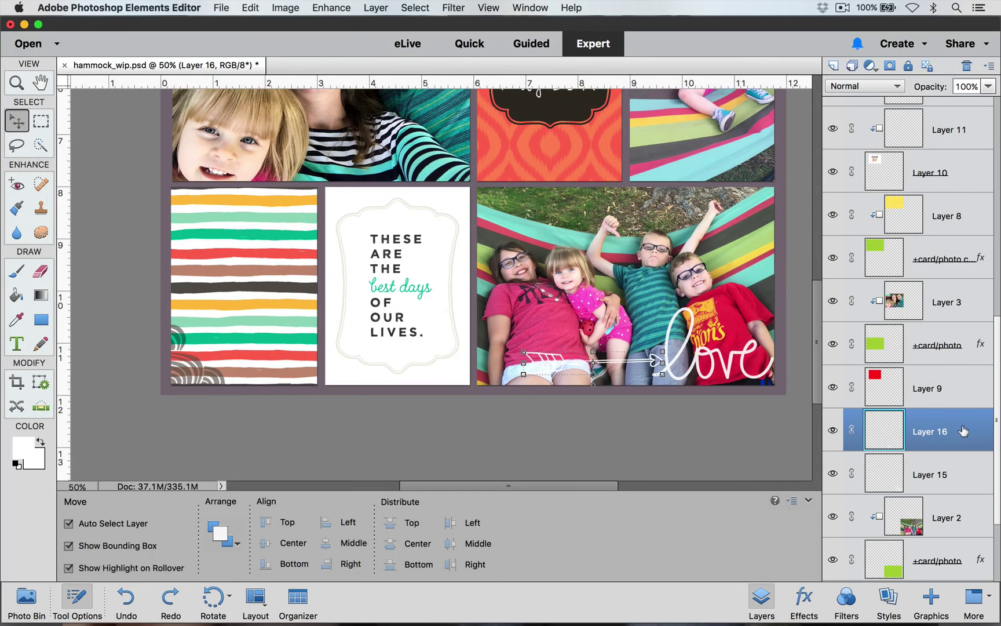
click(899, 86)
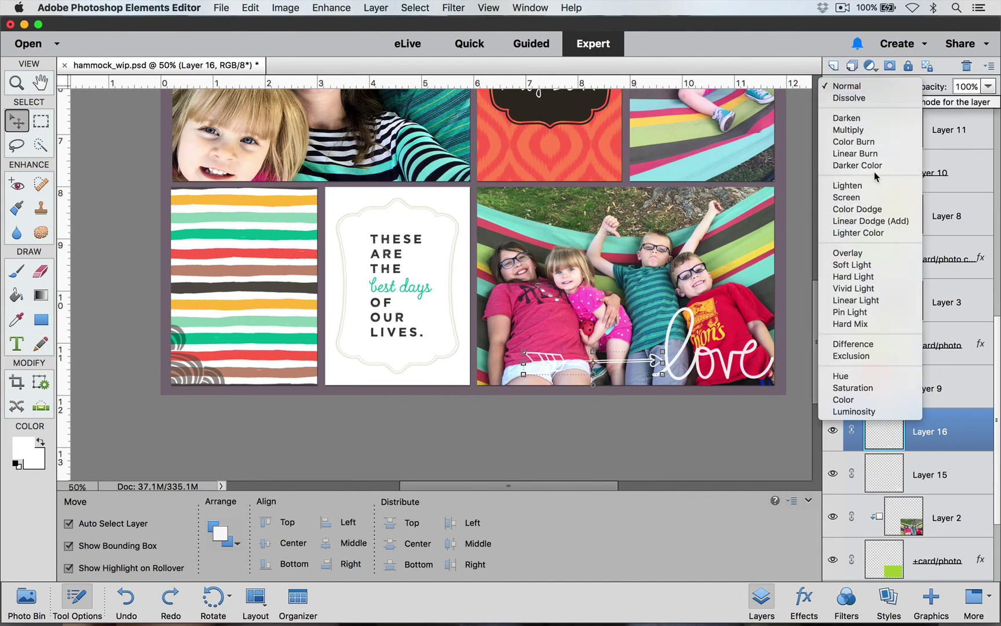
click(874, 264)
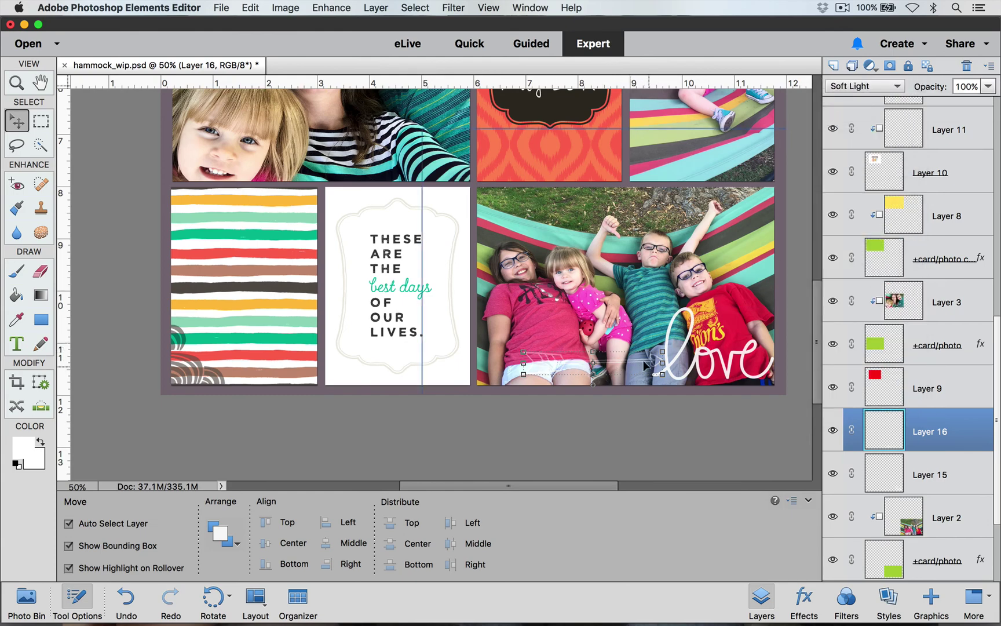
click(868, 85)
click(862, 74)
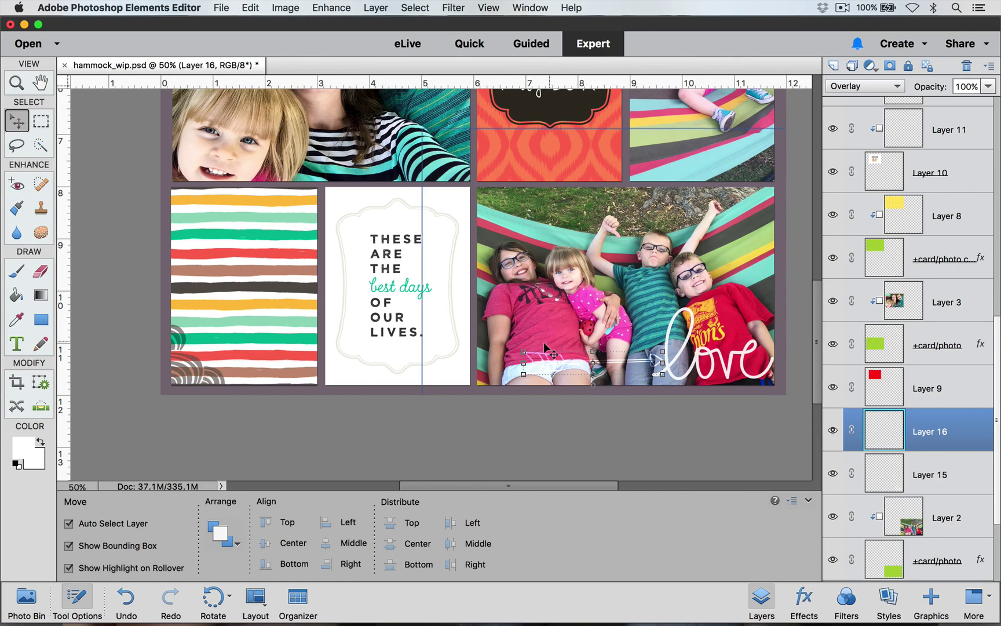
Set the blend mode of the "love" stamp's layer to Overlay
click(928, 475)
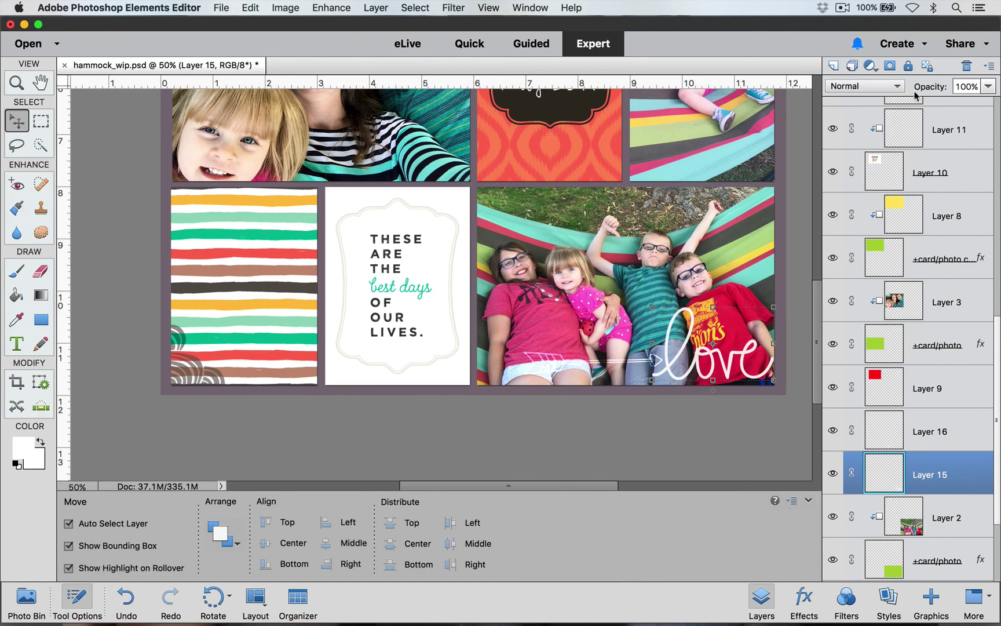
click(897, 87)
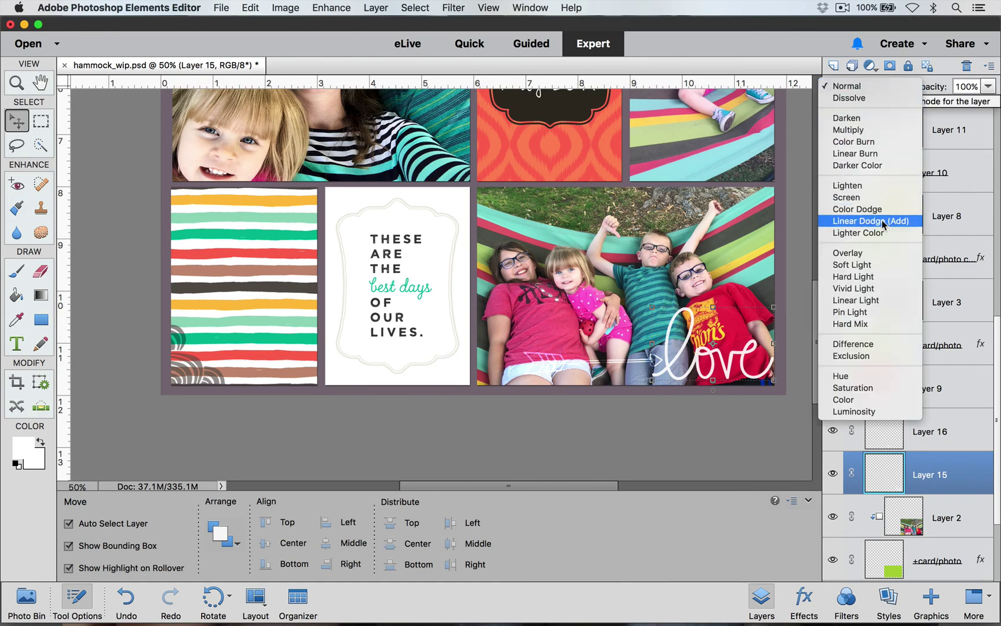
click(880, 255)
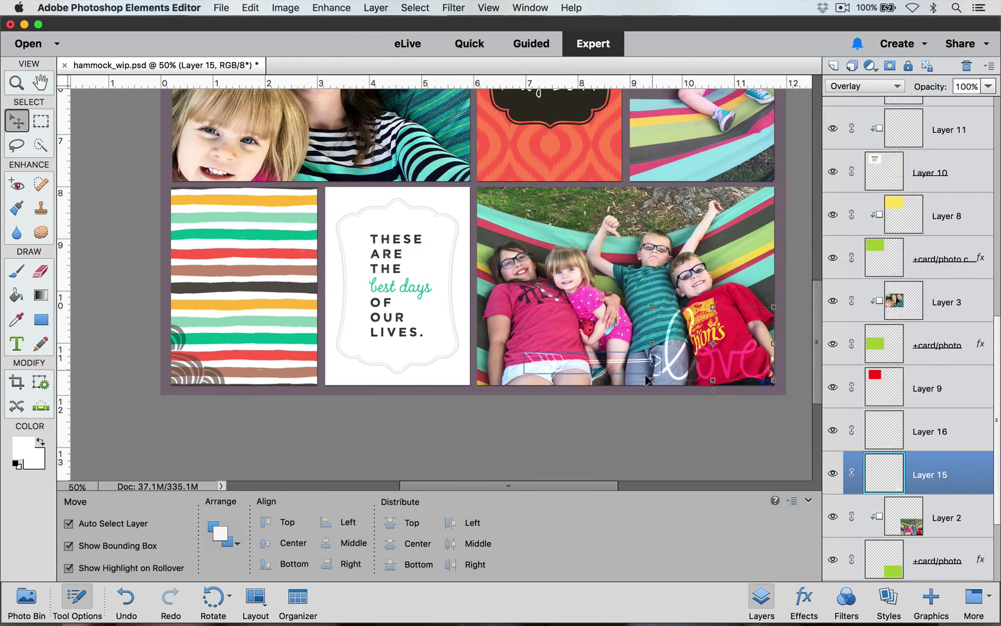
scroll(578, 449, up, 2)
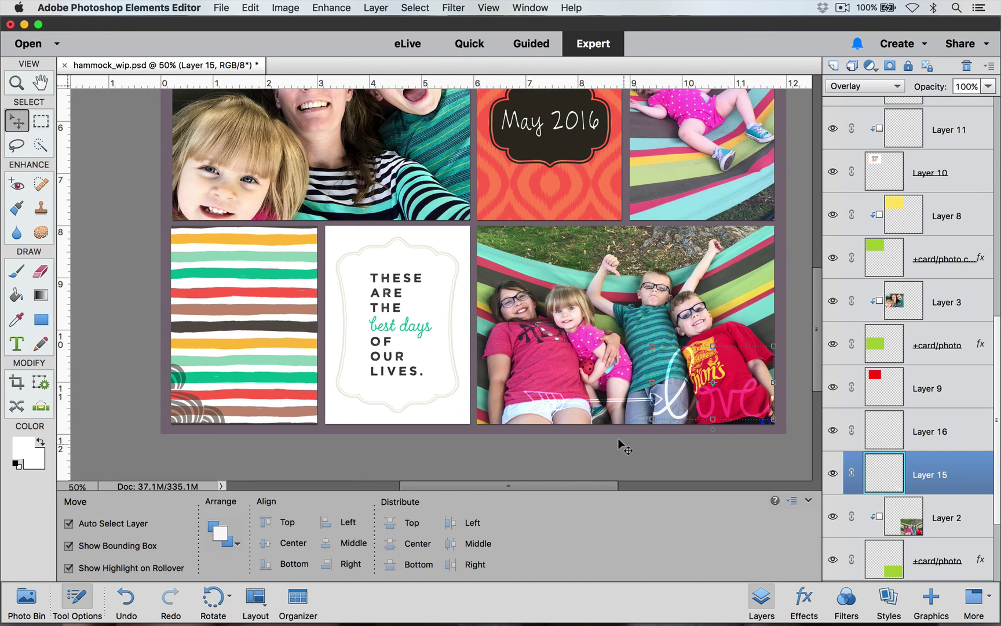
Open the Load Brushes dialog to view the brush files in the Brushes folder, and dismiss it without loading any
click(17, 271)
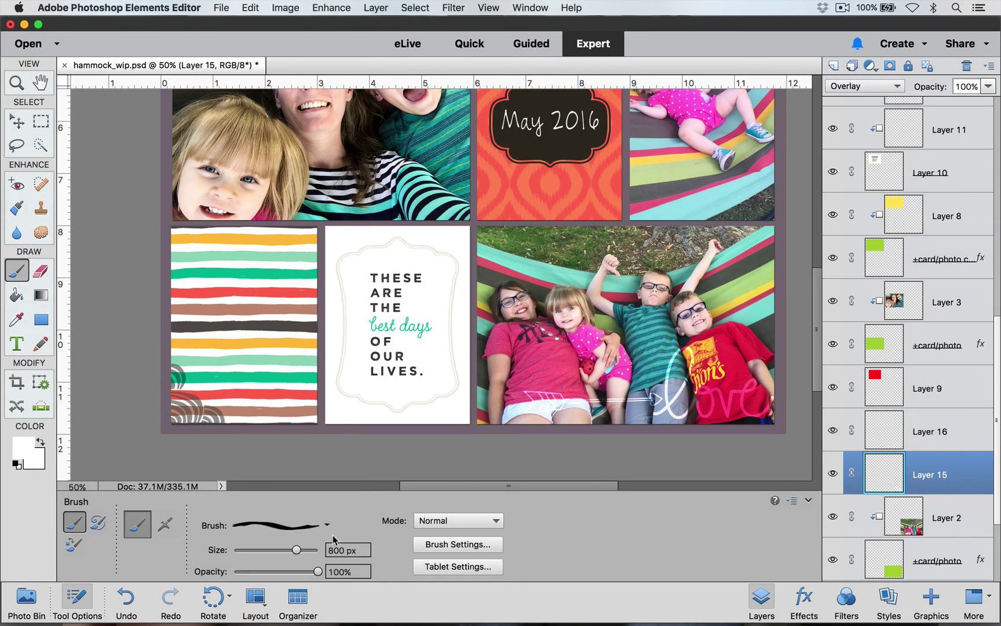
click(328, 525)
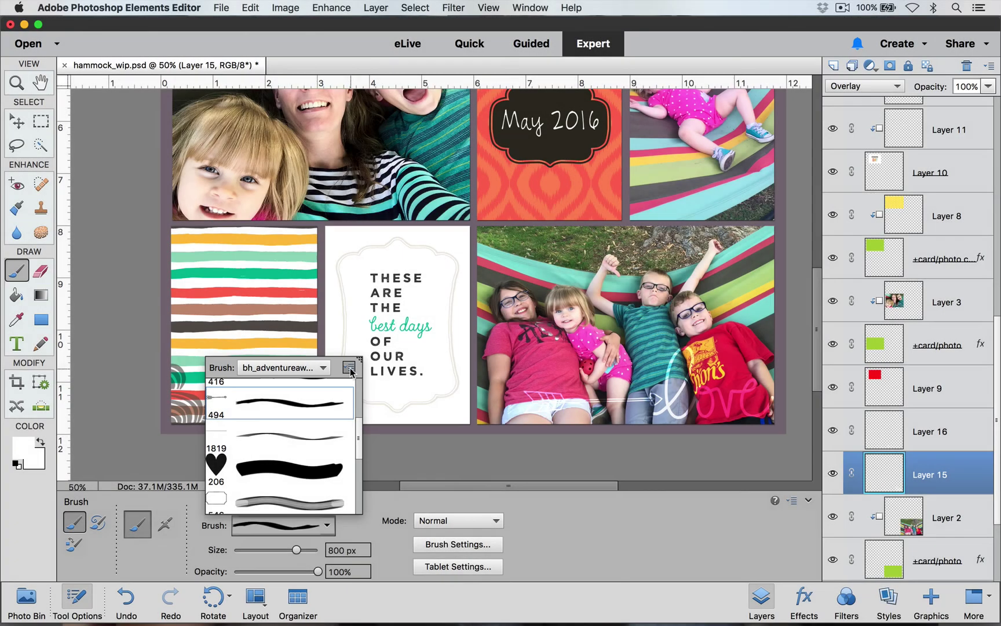
click(350, 367)
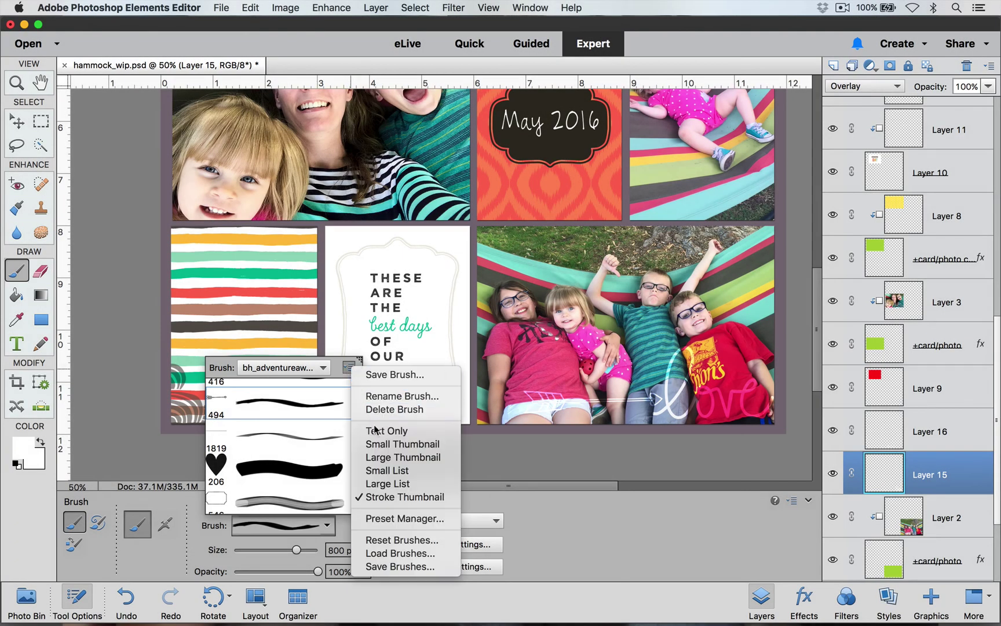
click(392, 555)
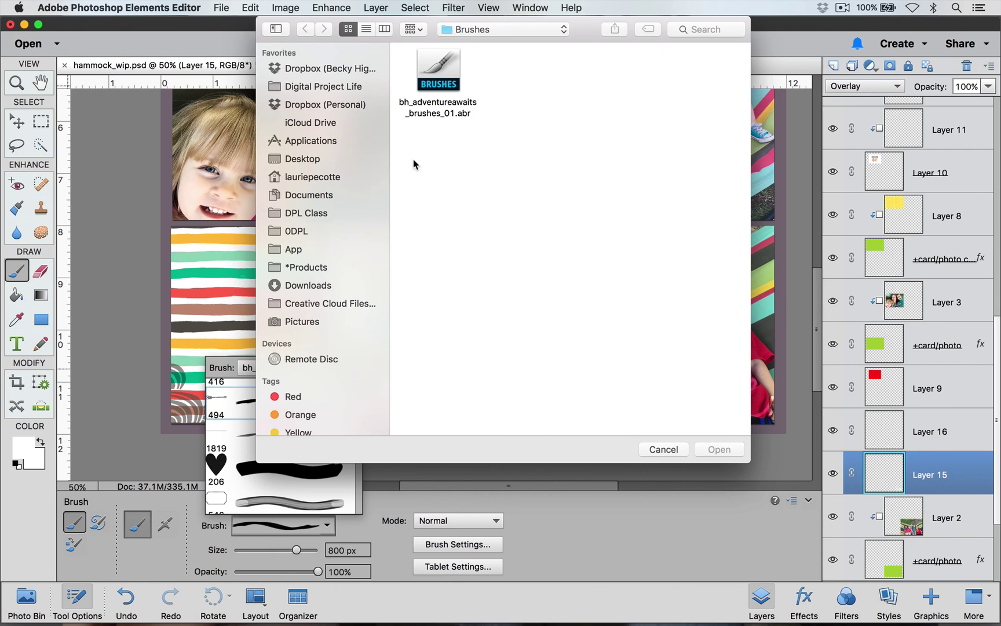
click(677, 451)
Switch back to the Move tool and review the whole scrapbook page
key(v)
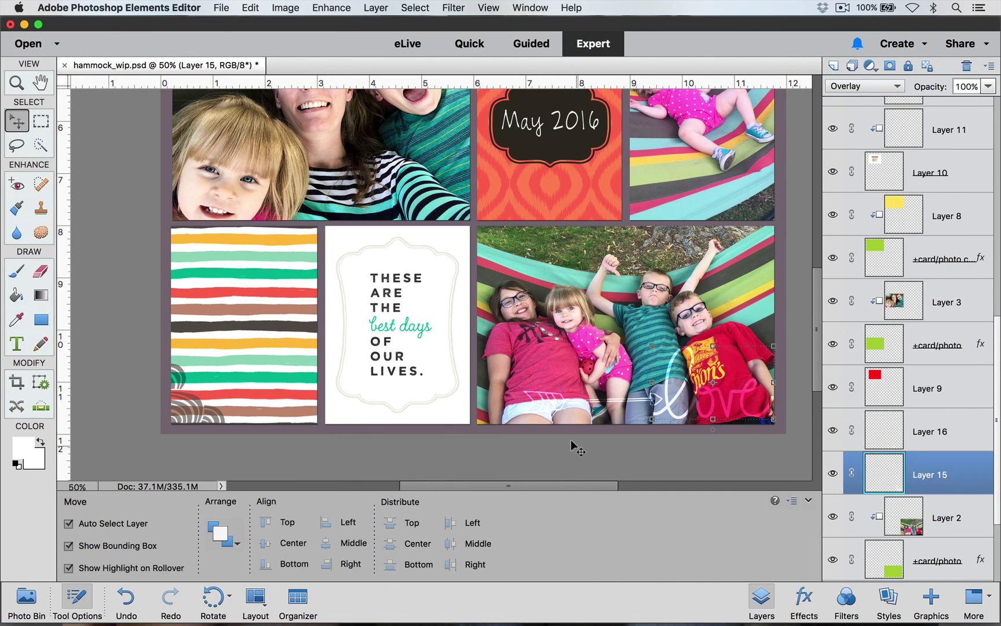
key(super+minus)
key(super+minus)
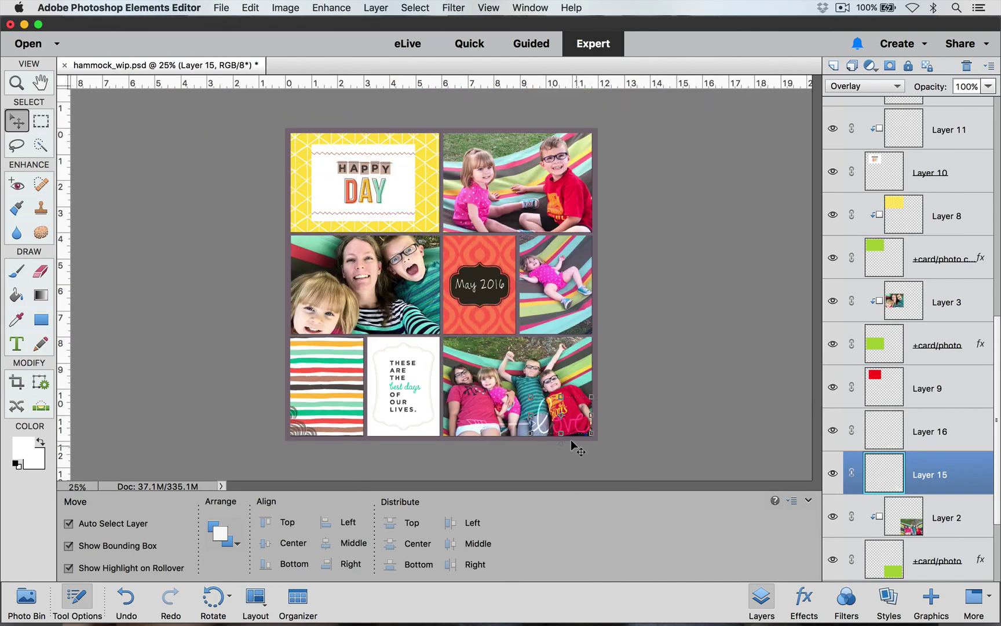